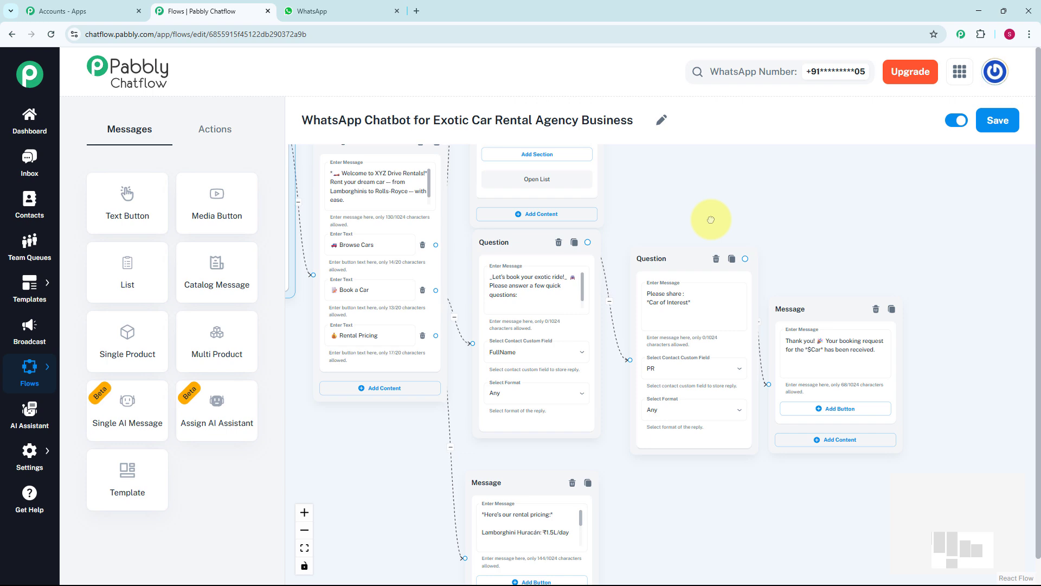
# Examine the welcome message, car list, booking question and rental pricing blocks in the exotic car rental chatbot flow.
pyautogui.scroll(-2, 710, 219)
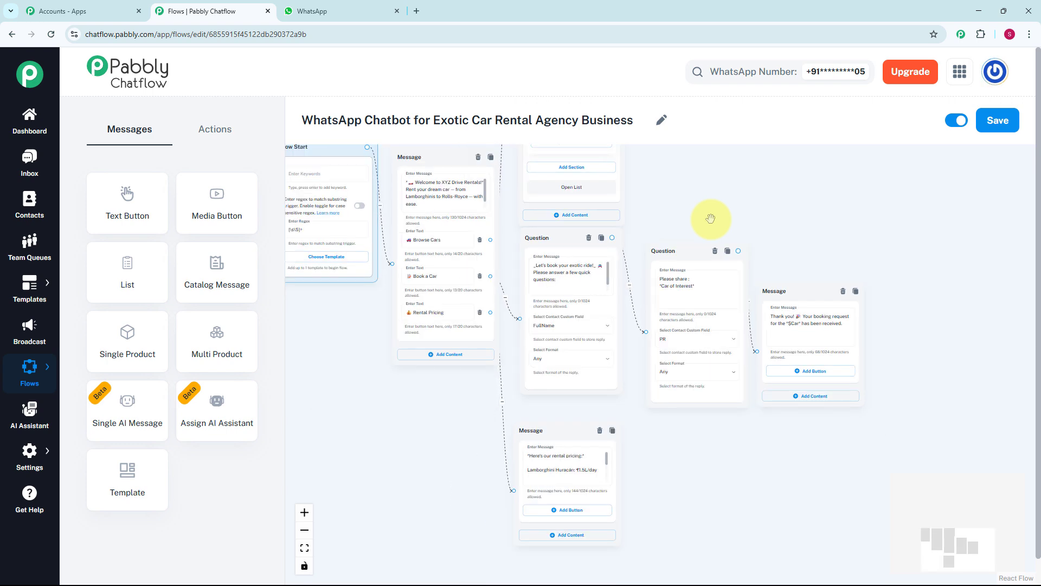
pyautogui.scroll(2, 711, 218)
pyautogui.moveTo(701, 201); pyautogui.dragTo(742, 325)
pyautogui.scroll(-1, 737, 255)
pyautogui.moveTo(747, 241); pyautogui.dragTo(721, 386)
pyautogui.scroll(-2, 738, 278)
pyautogui.moveTo(769, 307); pyautogui.dragTo(742, 328)
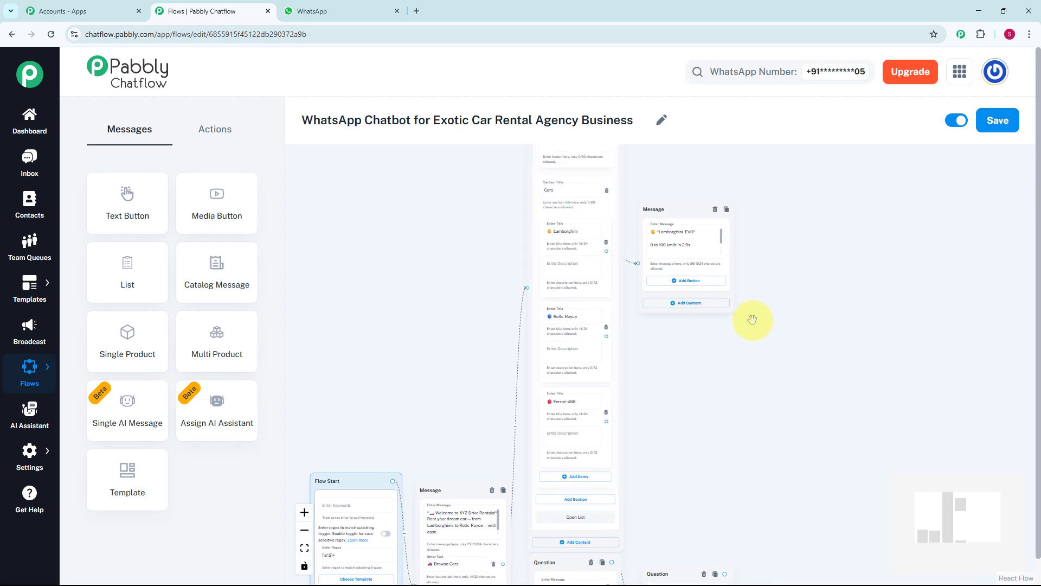
pyautogui.scroll(2, 790, 283)
pyautogui.moveTo(776, 209); pyautogui.dragTo(737, 32)
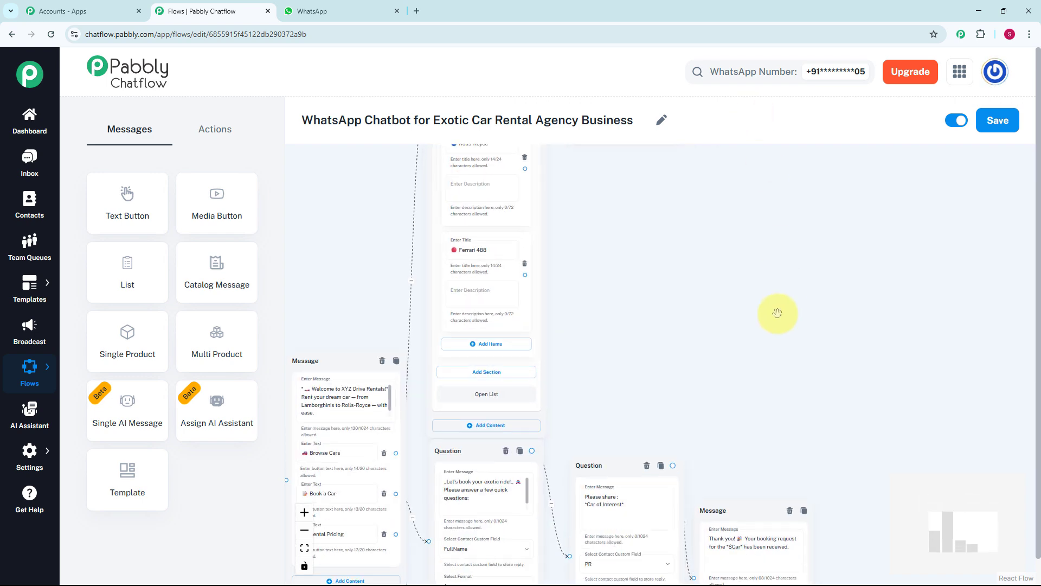
pyautogui.moveTo(783, 321); pyautogui.dragTo(816, 174)
pyautogui.scroll(-3, 831, 221)
# Switch to the WhatsApp chat, choose Browse Cars in the welcome message and select Lamborghini from the fleet list.
pyautogui.hotkey('ctrl', 'Tab')
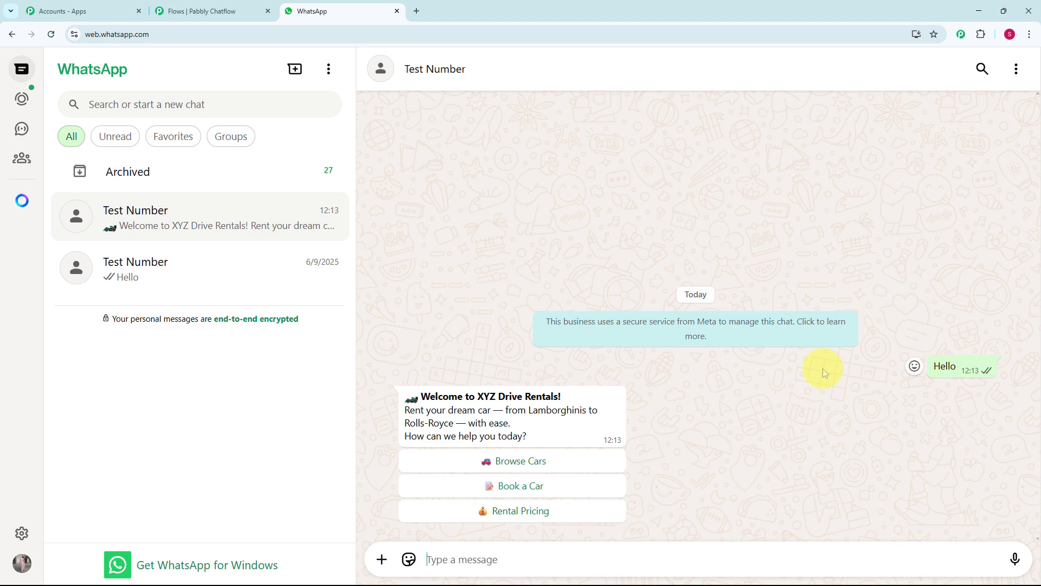
pyautogui.click(567, 463)
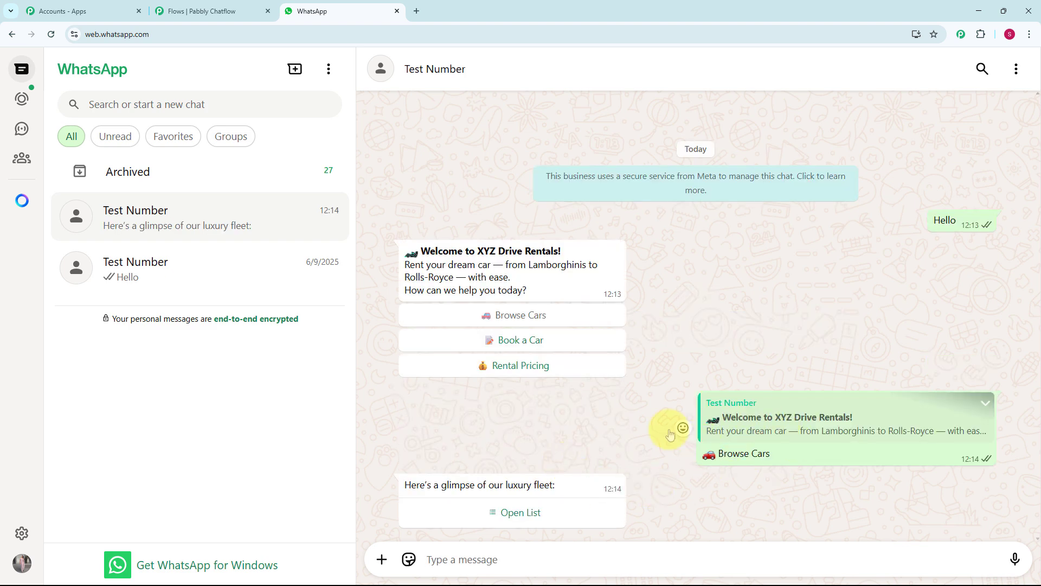
pyautogui.click(507, 518)
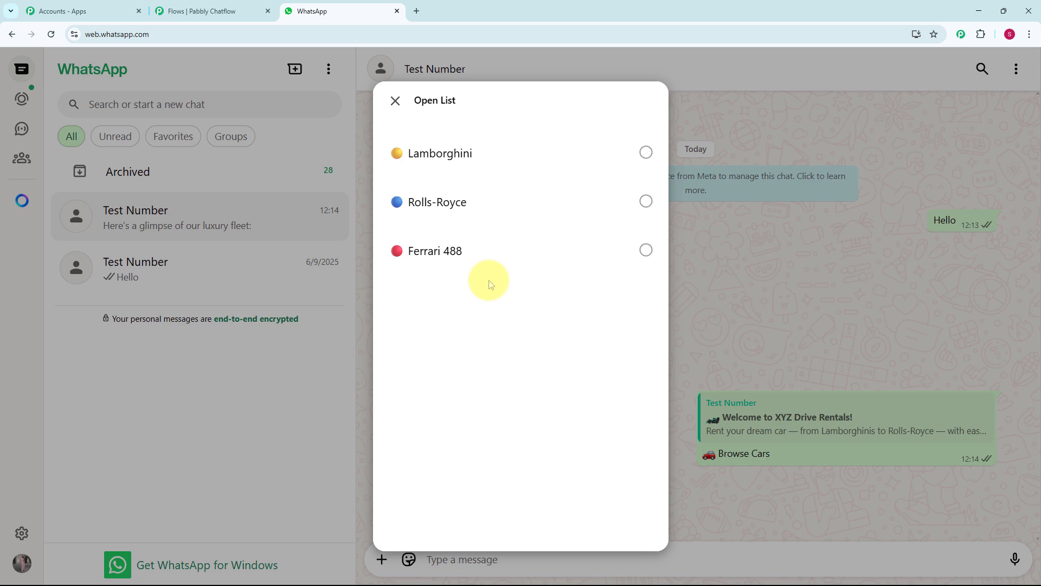
pyautogui.click(496, 152)
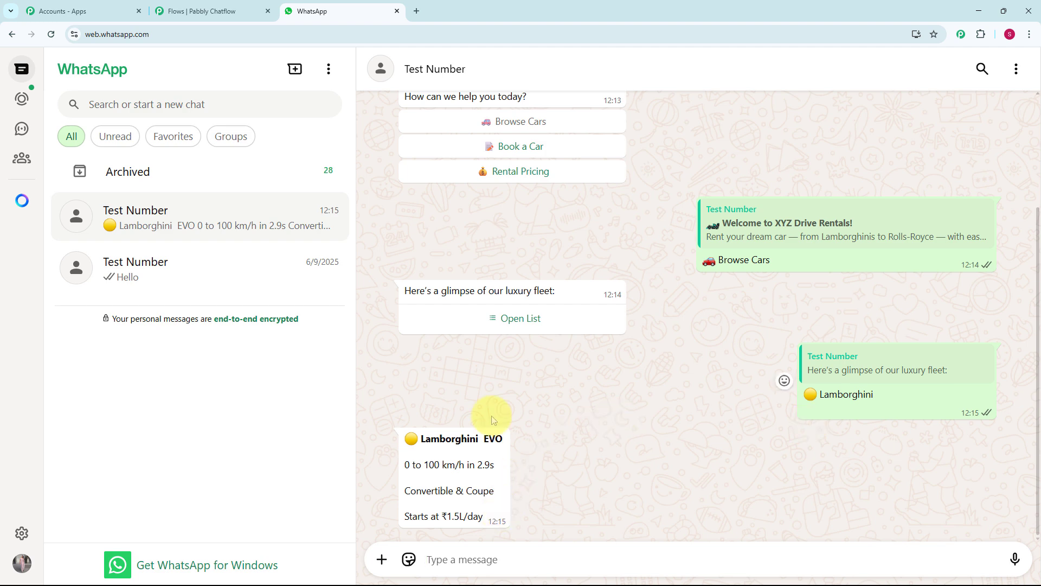
# Book a Rolls Royce through Book a Car, giving the customer's full name, and request Rental Pricing from the welcome message.
pyautogui.scroll(3, 492, 415)
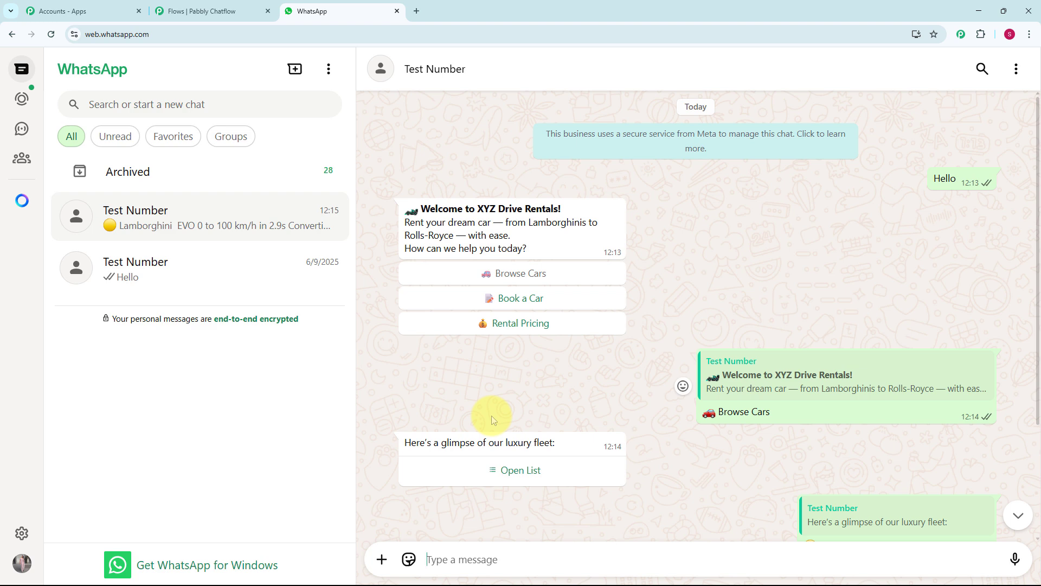
pyautogui.click(533, 299)
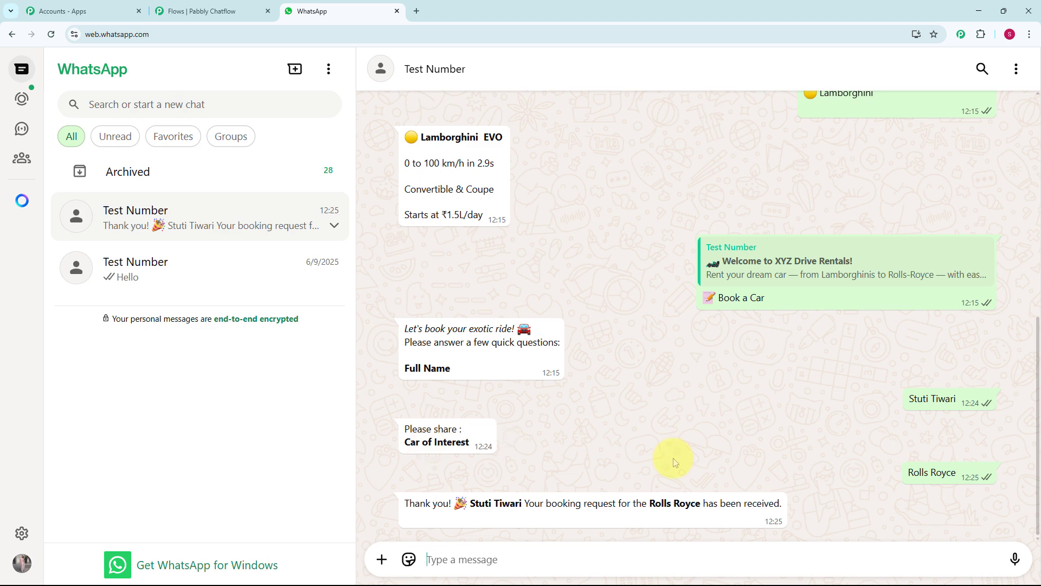
pyautogui.scroll(8, 672, 457)
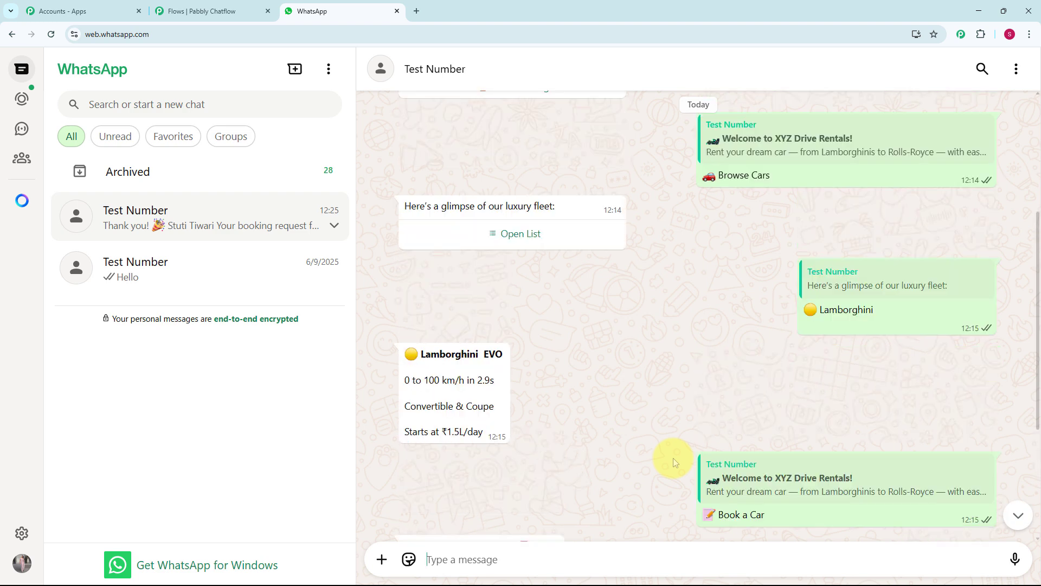
pyautogui.click(548, 323)
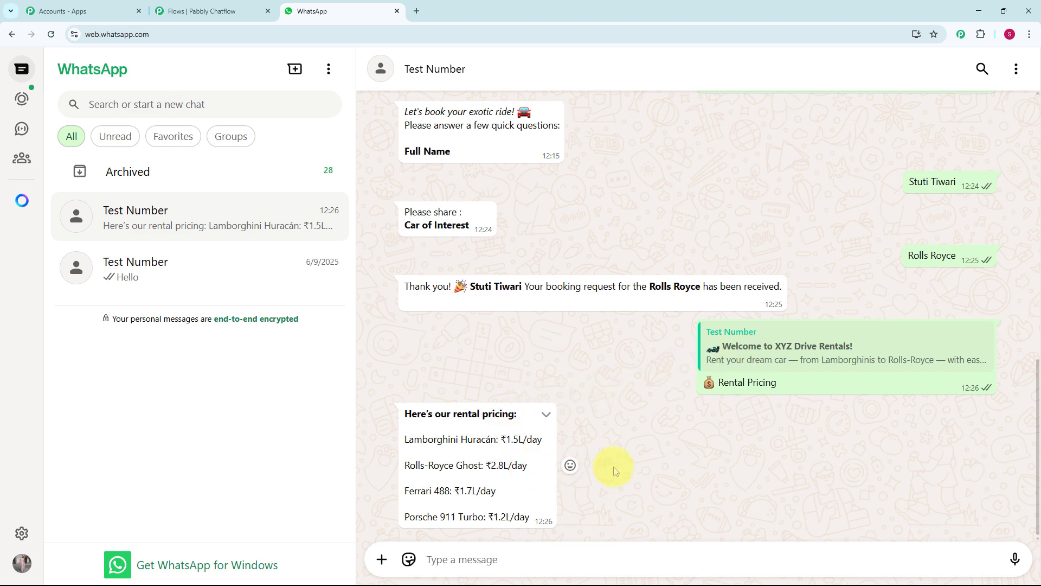
# Review the chatbot conversation from the rental pricing reply back up to the welcome message.
pyautogui.scroll(1, 615, 470)
pyautogui.scroll(1, 614, 471)
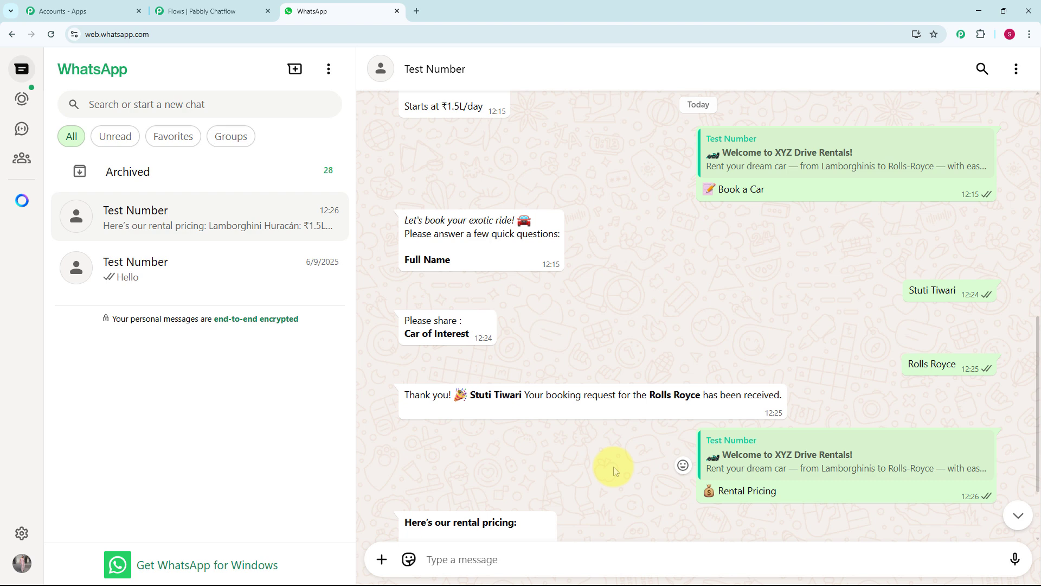
pyautogui.scroll(1, 614, 466)
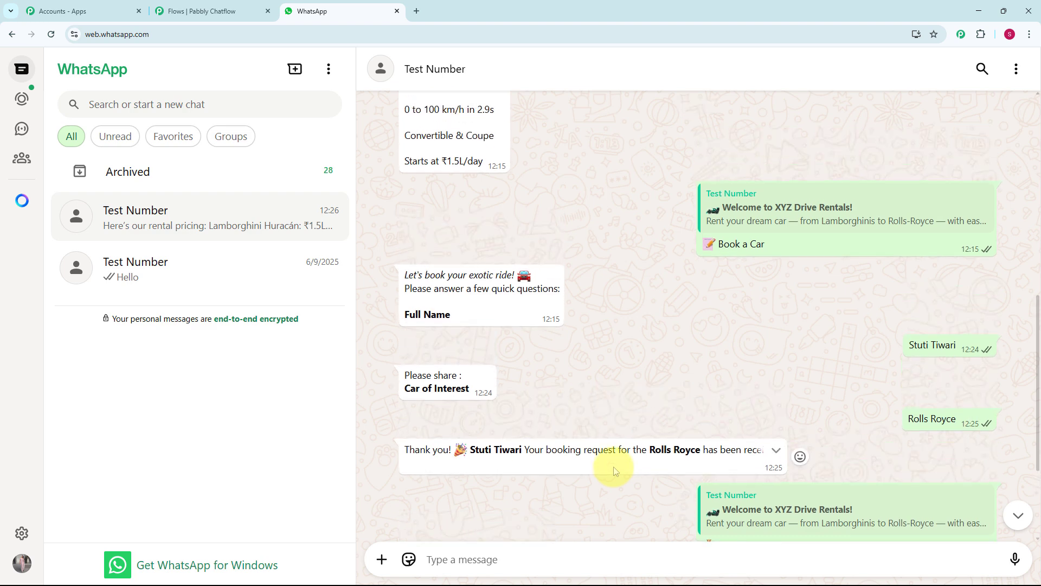
pyautogui.scroll(1, 613, 466)
pyautogui.scroll(3, 613, 466)
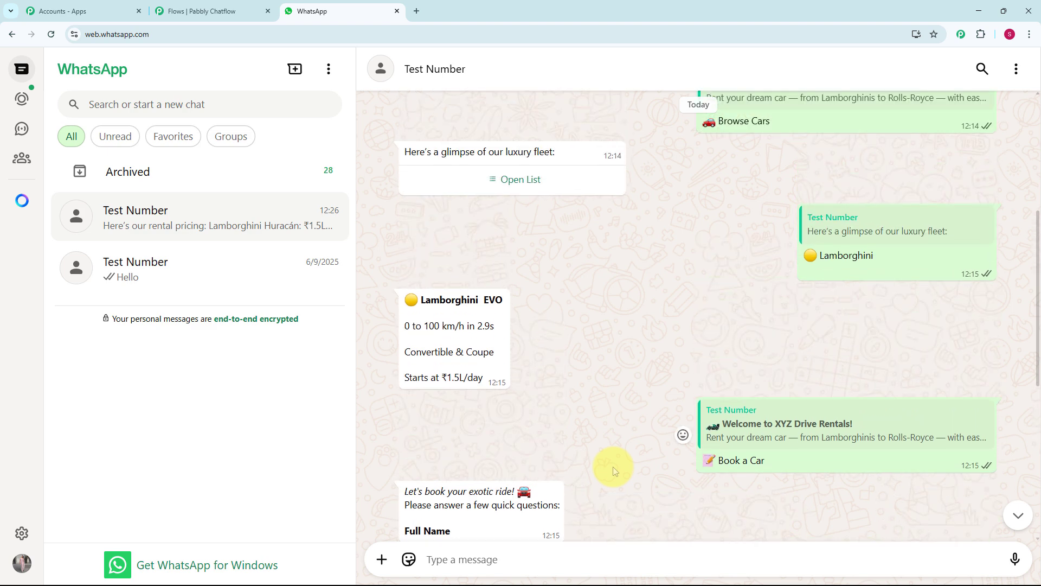
pyautogui.scroll(1, 613, 466)
pyautogui.scroll(3, 612, 466)
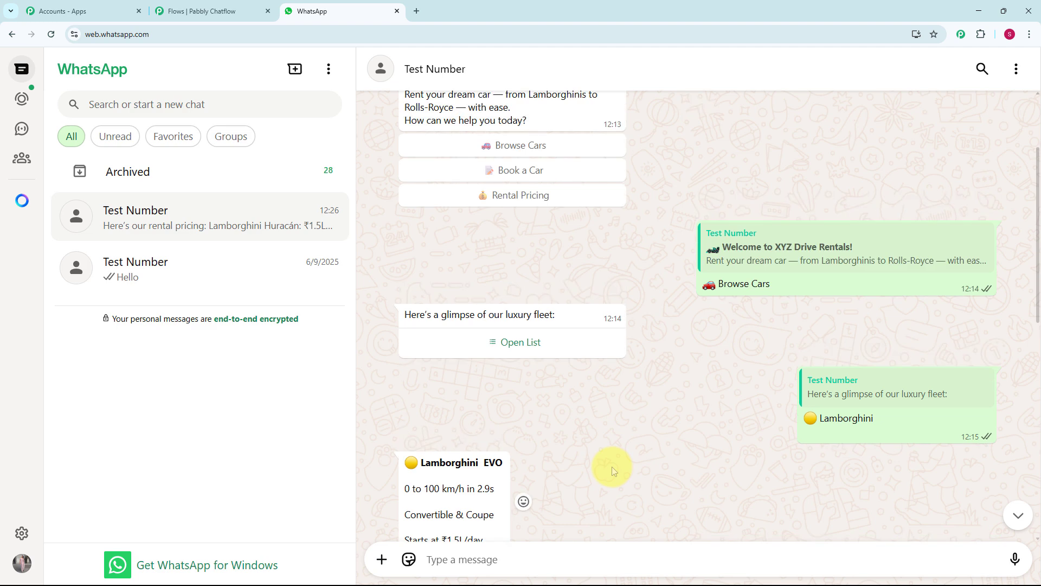
pyautogui.scroll(2, 611, 467)
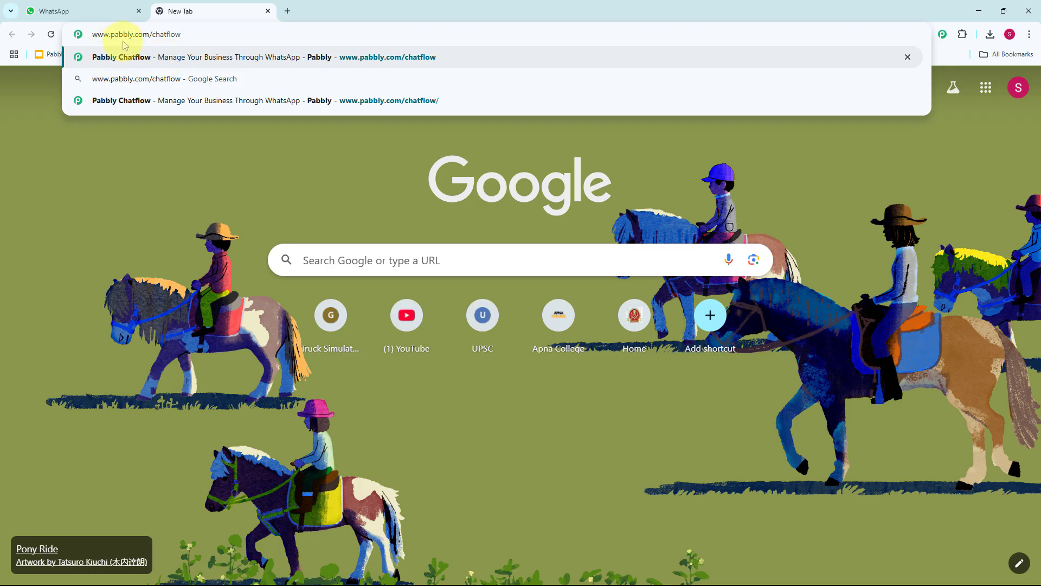
pyautogui.click(152, 49)
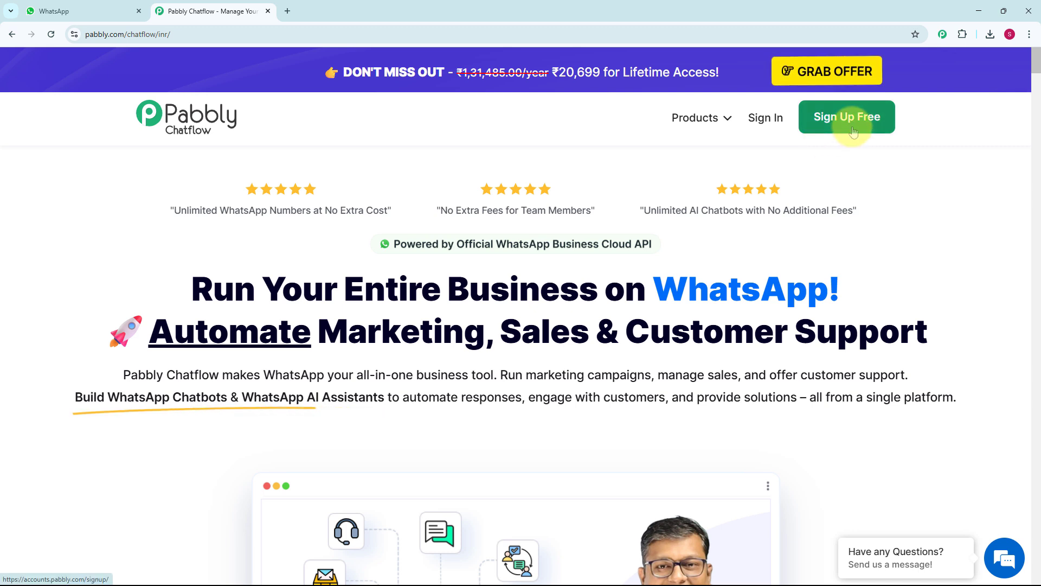
pyautogui.click(763, 133)
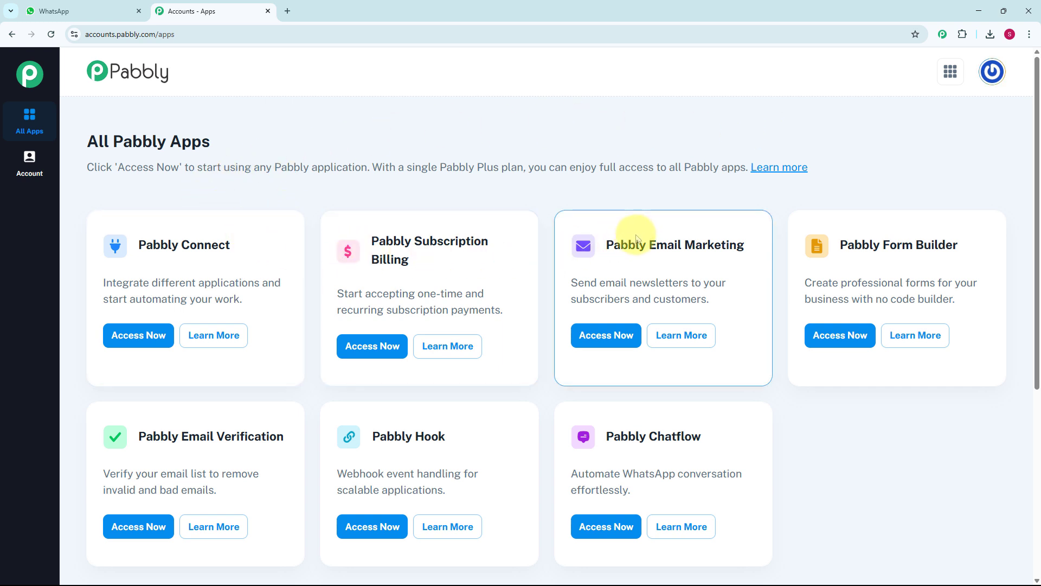
pyautogui.scroll(-2, 631, 239)
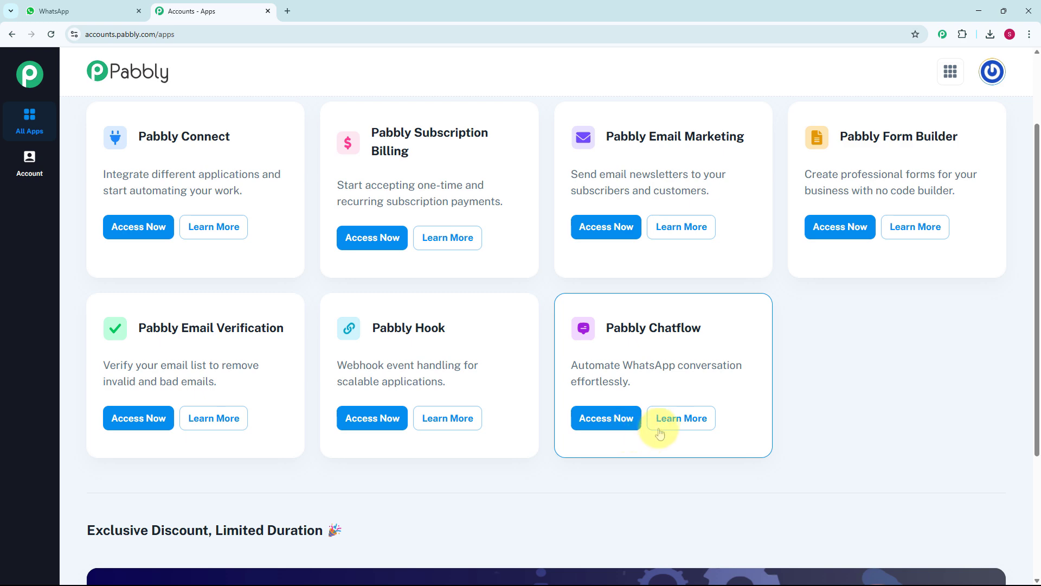
pyautogui.click(614, 428)
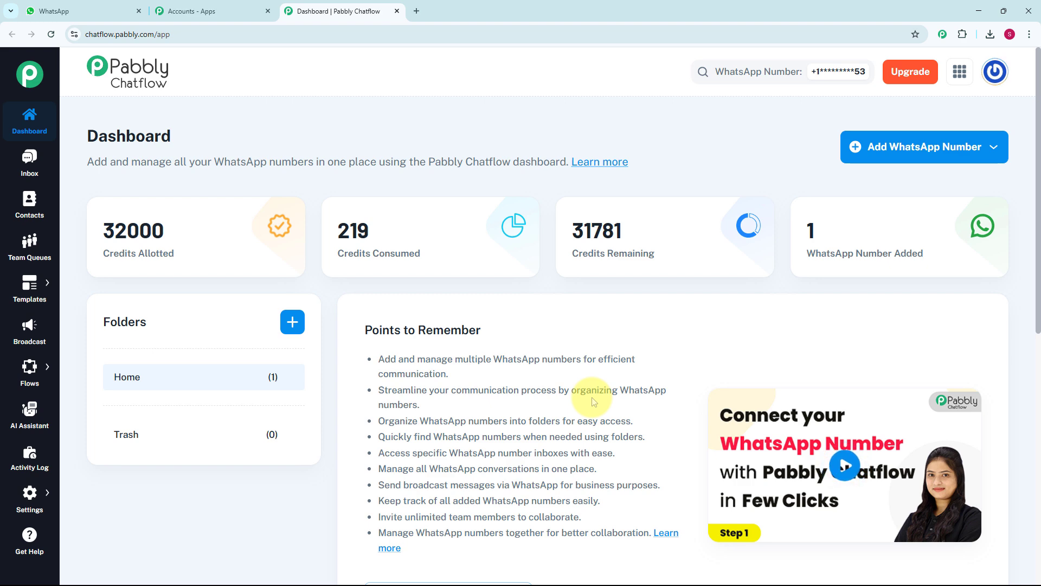
# Review the connected WhatsApp numbers on the dashboard and open the options for adding a WhatsApp number.
pyautogui.scroll(-1, 599, 402)
pyautogui.scroll(-8, 599, 402)
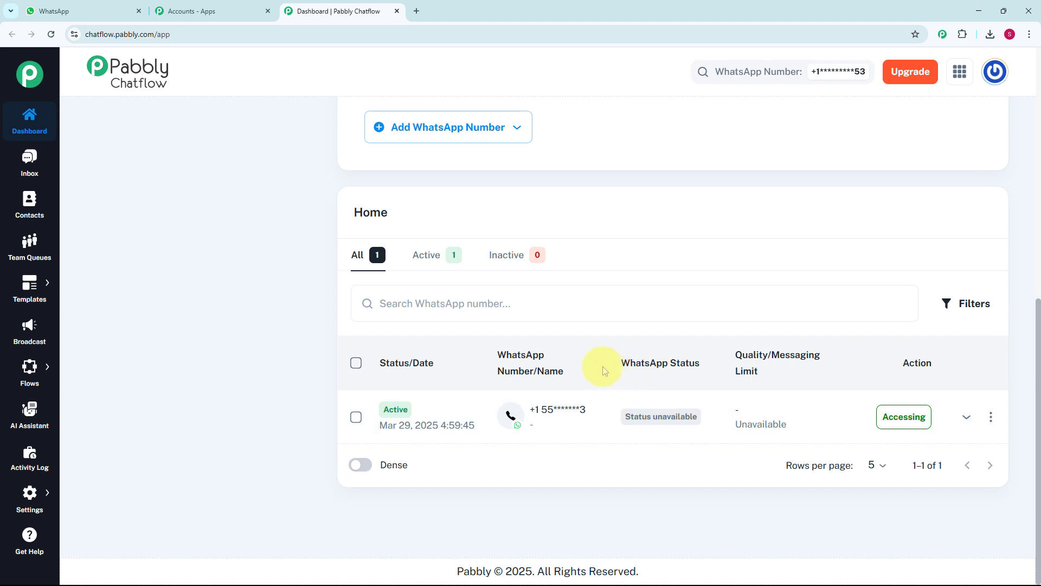
pyautogui.scroll(10, 600, 366)
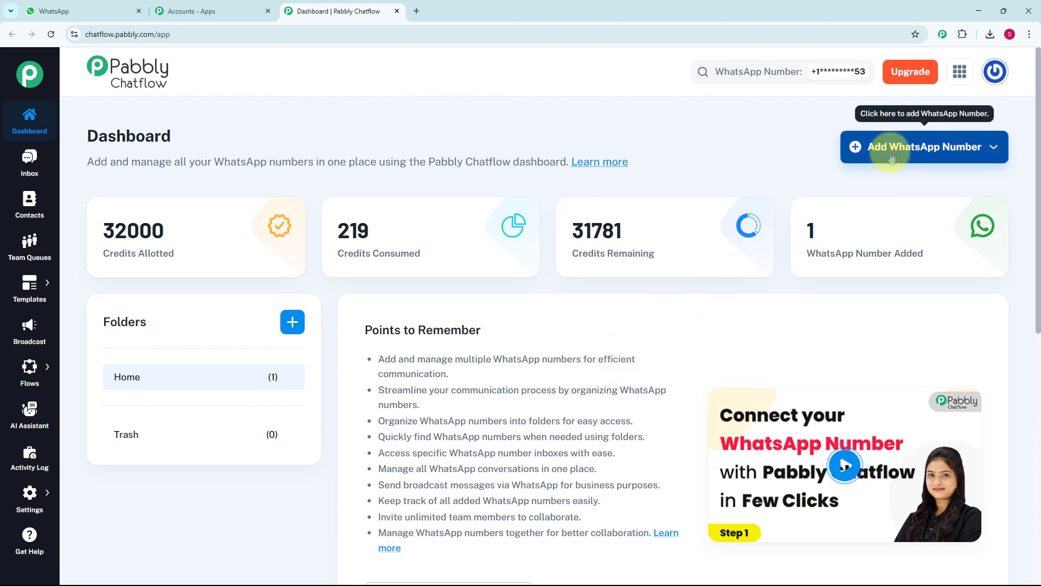
pyautogui.click(932, 157)
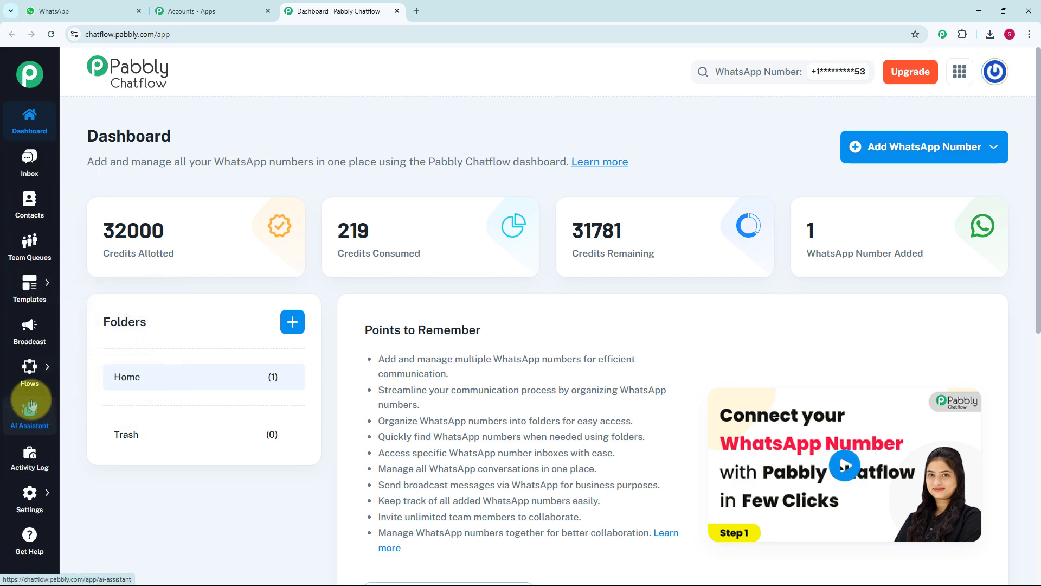
# Open the Flow Builder and add a new flow for "WhatsApp Chatbot for Car Rental Agency Business".
pyautogui.moveTo(27, 378)
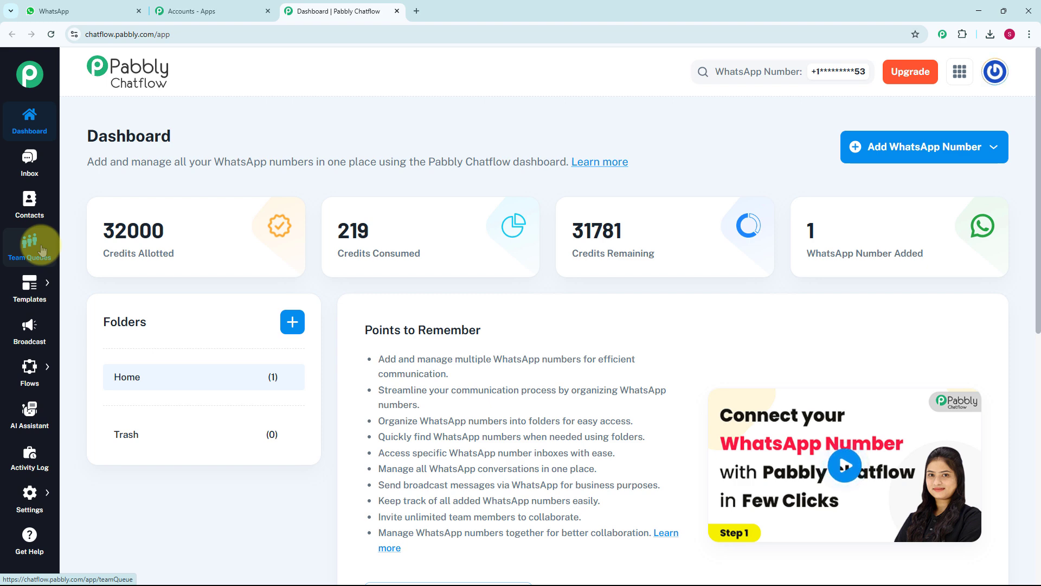
pyautogui.moveTo(34, 298)
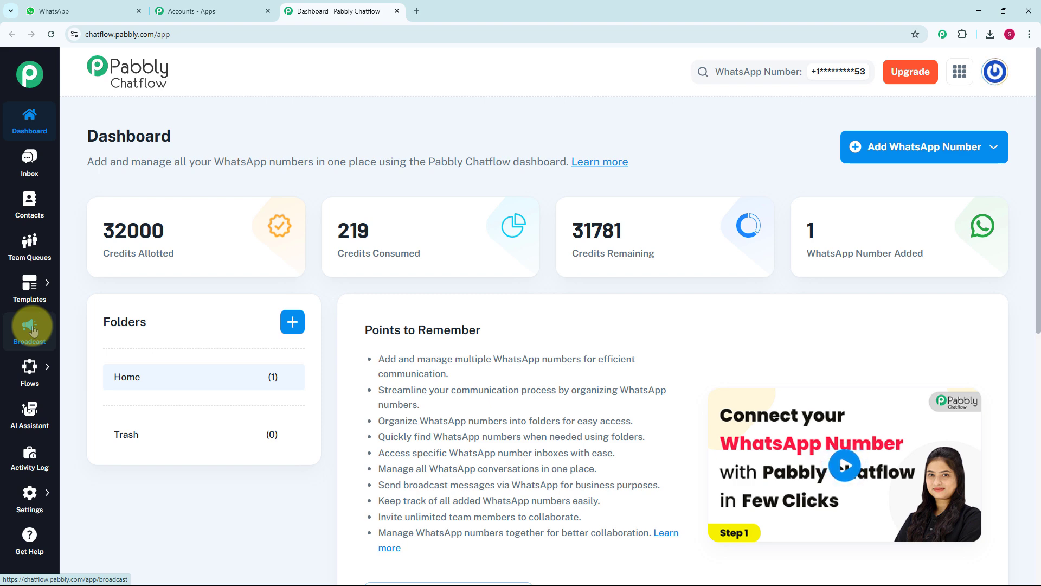
pyautogui.moveTo(33, 370)
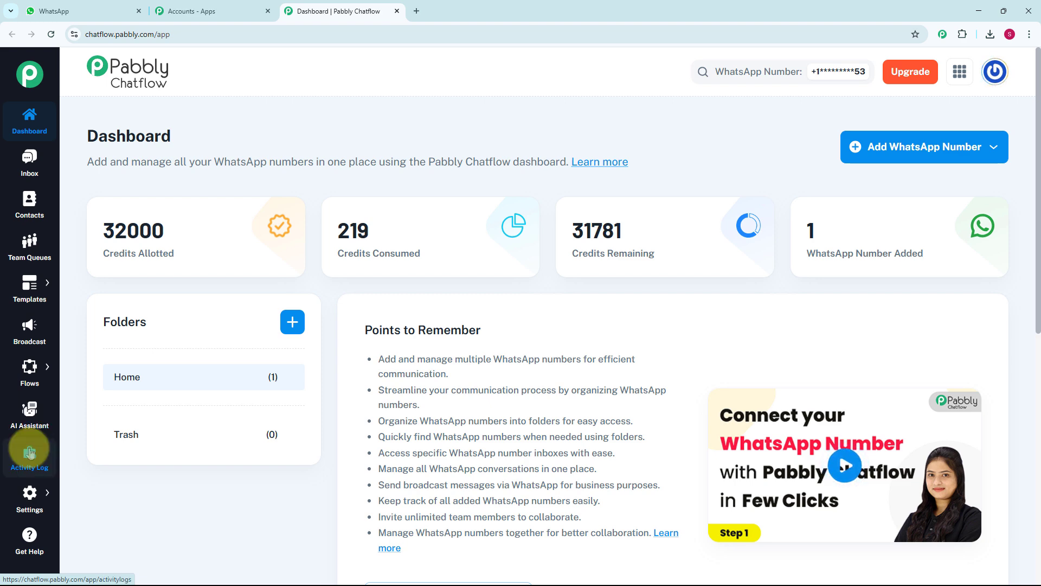
pyautogui.moveTo(31, 499)
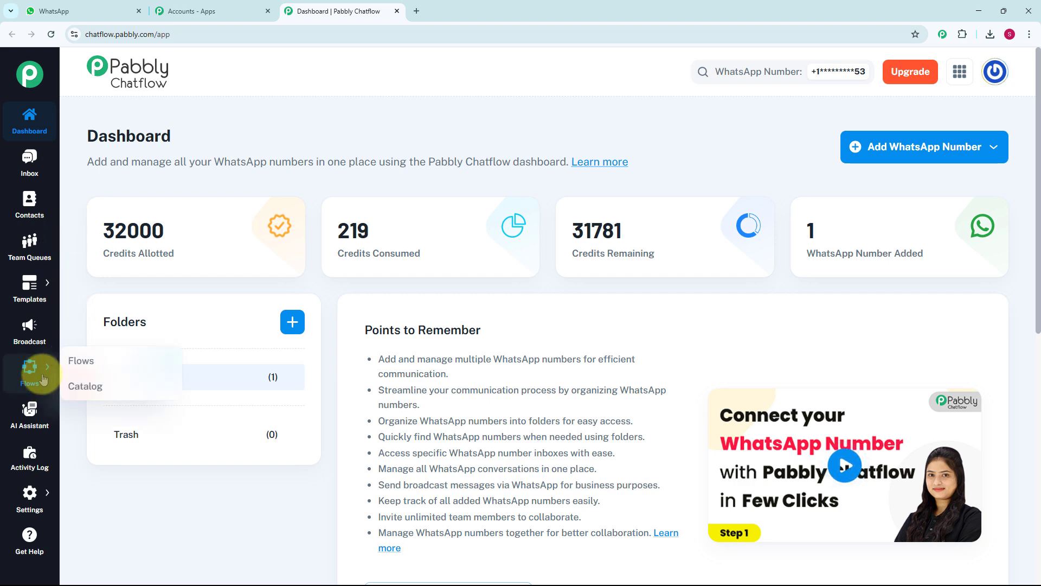
pyautogui.click(93, 357)
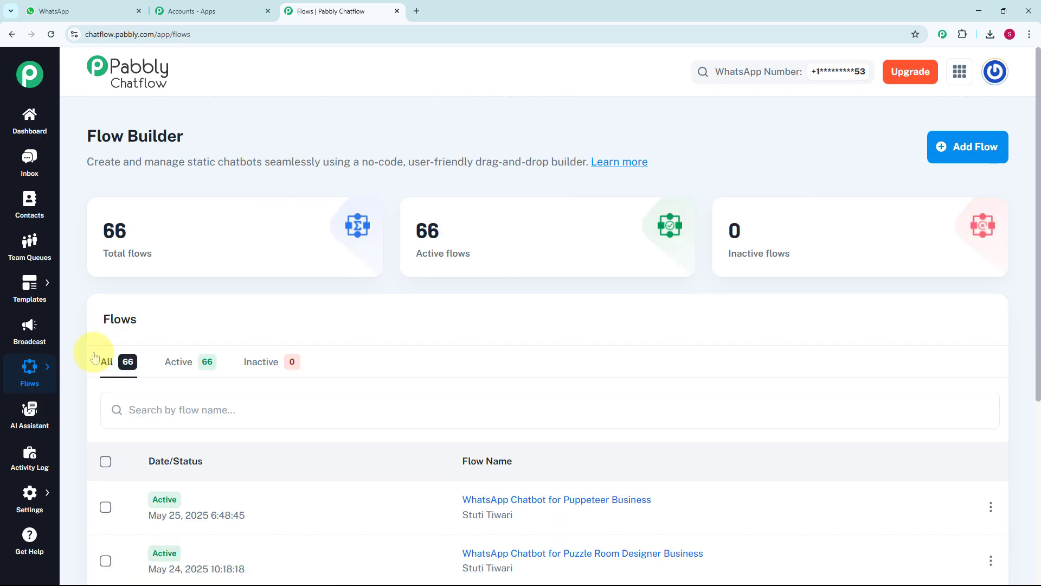
pyautogui.scroll(-5, 457, 433)
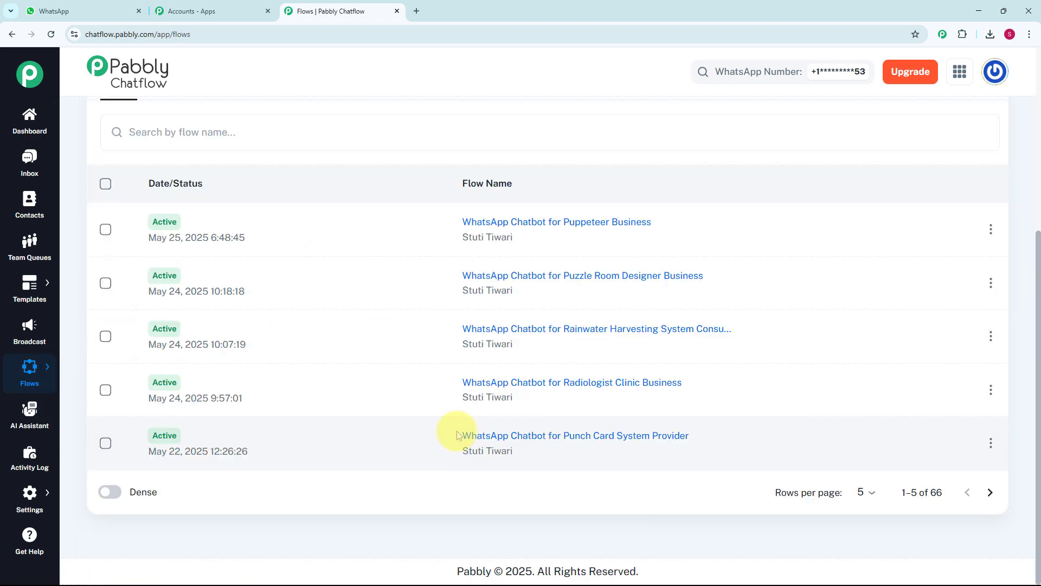
pyautogui.scroll(5, 457, 434)
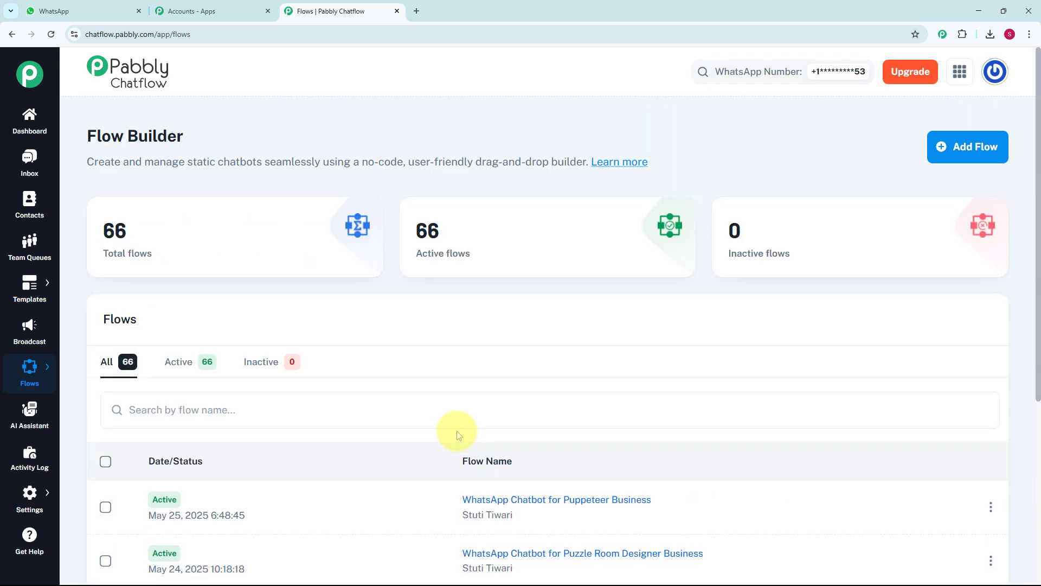
pyautogui.click(971, 148)
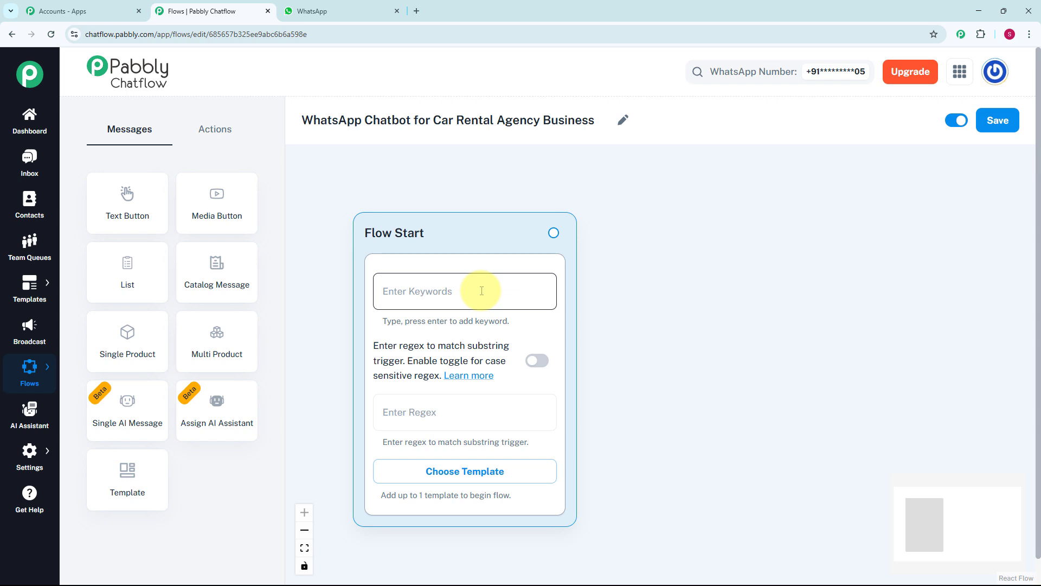
# Set the Flow Start regex to [\s\S]+ and connect a new Text + Button message block beside it.
pyautogui.click(423, 412)
pyautogui.write('[\\s\\S]+')
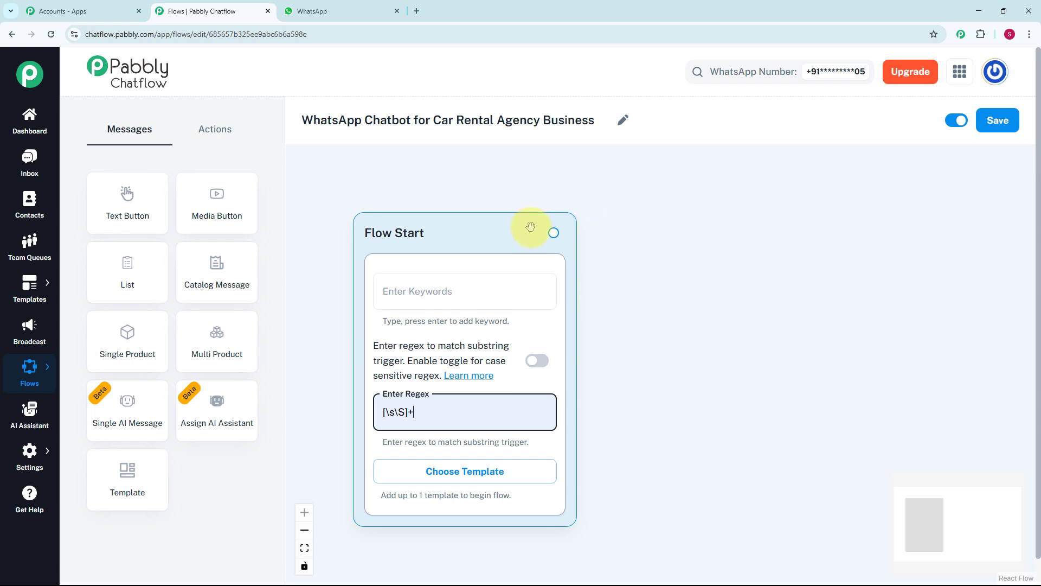
pyautogui.moveTo(553, 233); pyautogui.dragTo(646, 321)
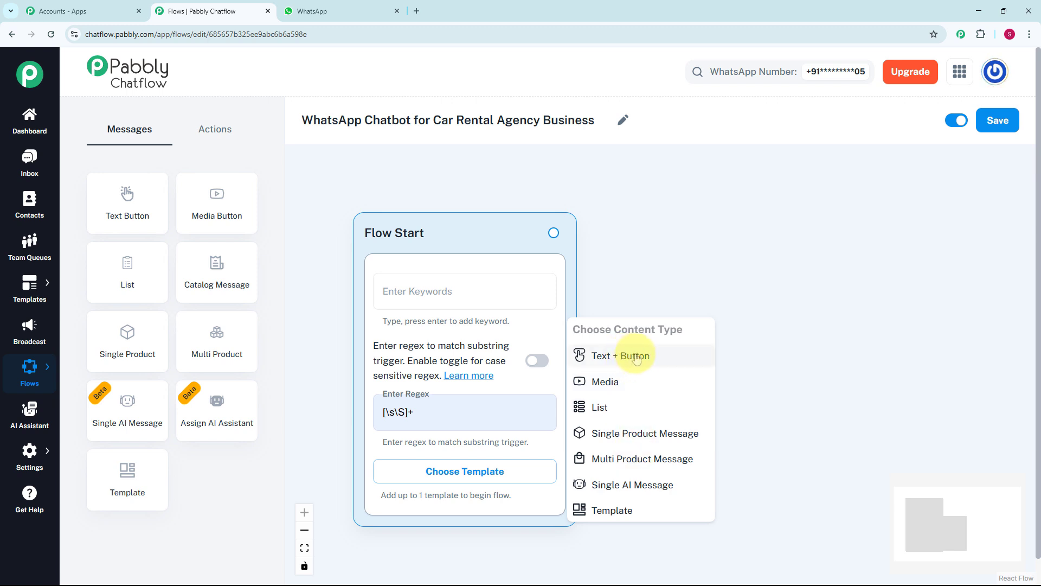
pyautogui.click(636, 355)
pyautogui.moveTo(657, 342); pyautogui.dragTo(708, 276)
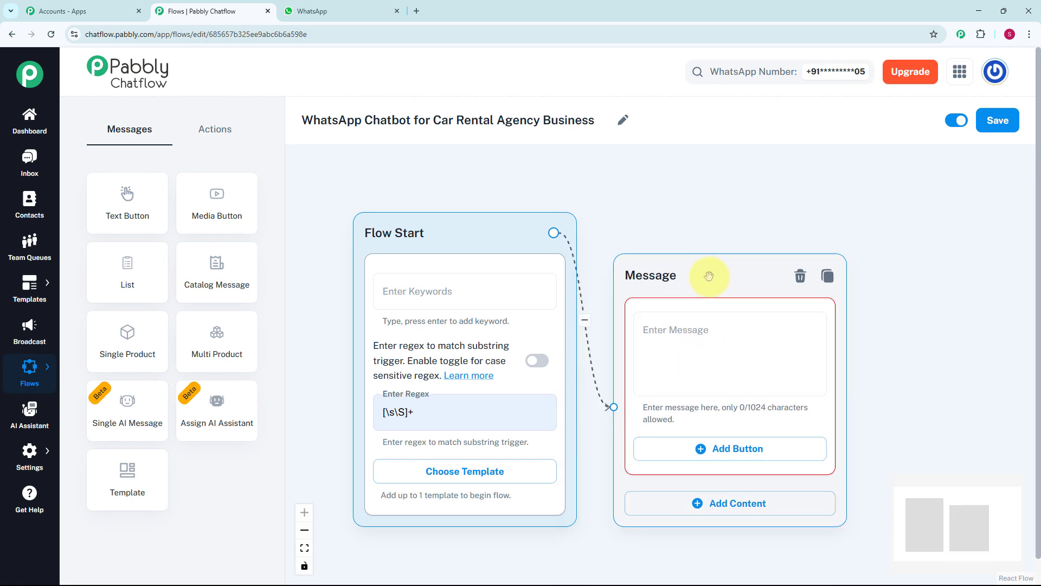
pyautogui.scroll(-3, 705, 251)
pyautogui.moveTo(759, 220); pyautogui.dragTo(626, 215)
pyautogui.scroll(2, 580, 265)
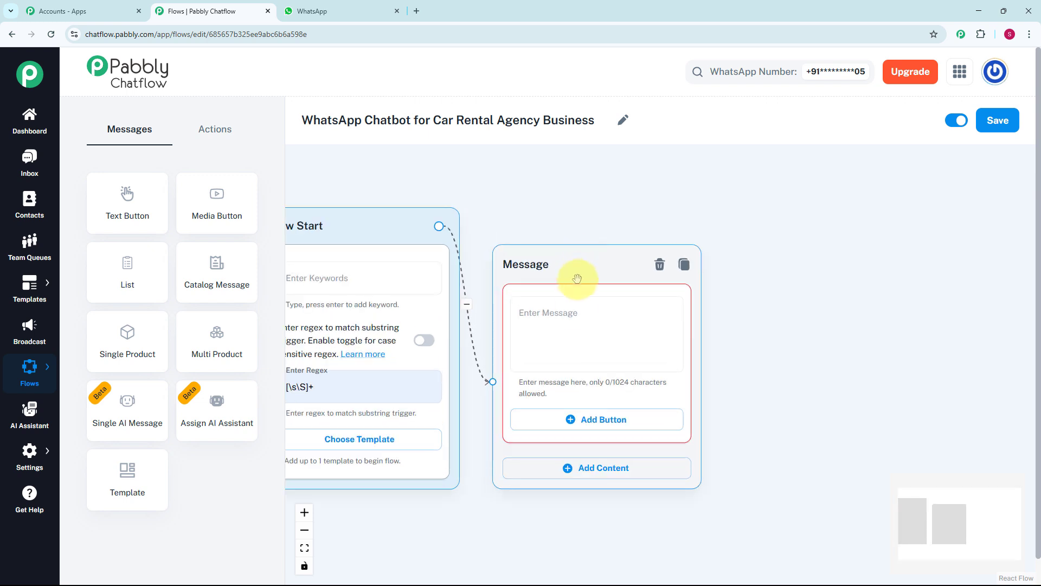
# Fill the message block with the welcome text "*Welcome to XYZ Drive Rentals!* _Rent your dream car — from Lamborghinis to Rolls-Royce — with ease._".
pyautogui.click(575, 319)
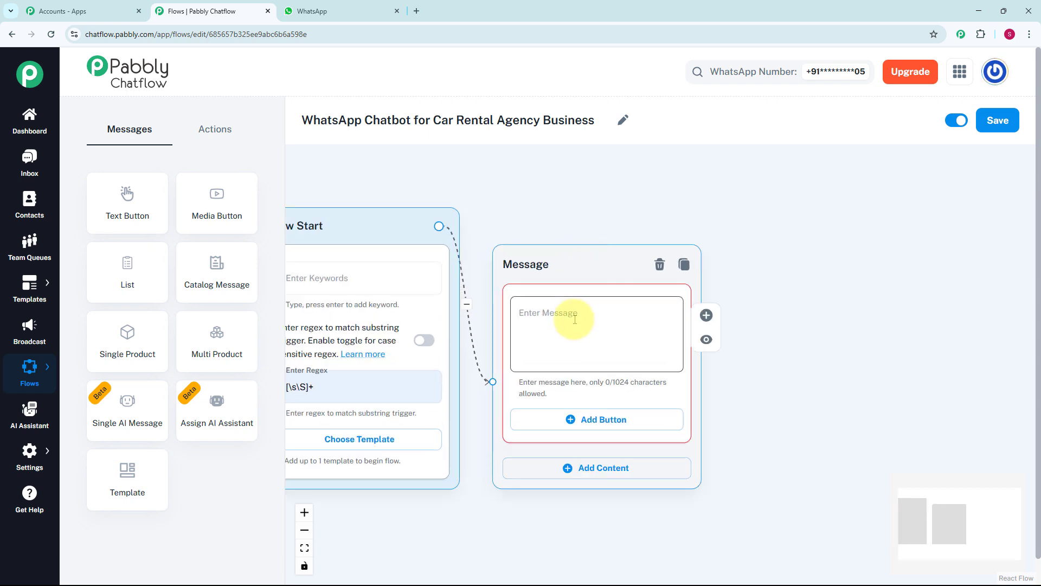
pyautogui.hotkey('ctrl', 'v')
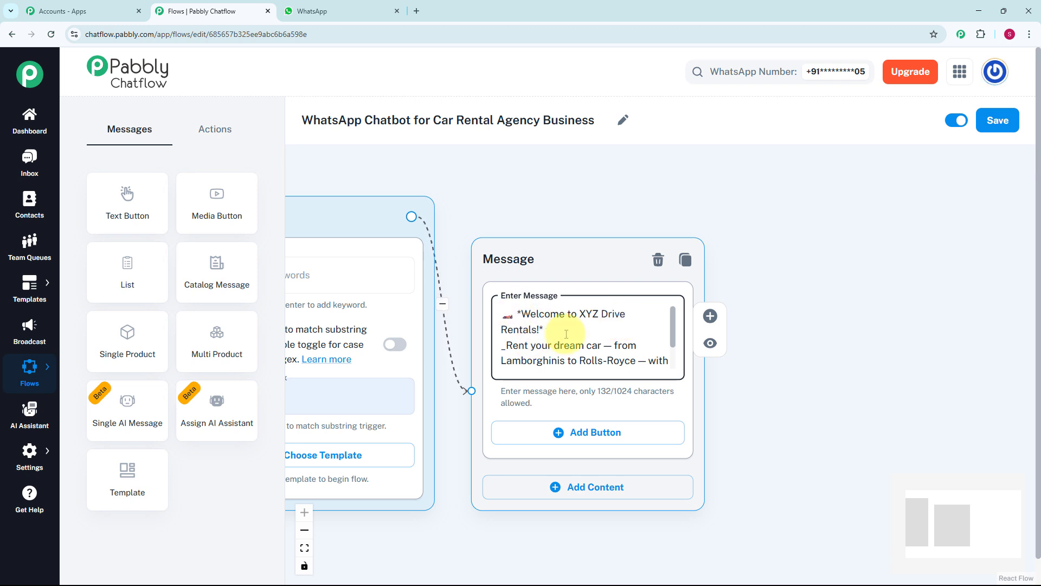
pyautogui.scroll(-1, 667, 325)
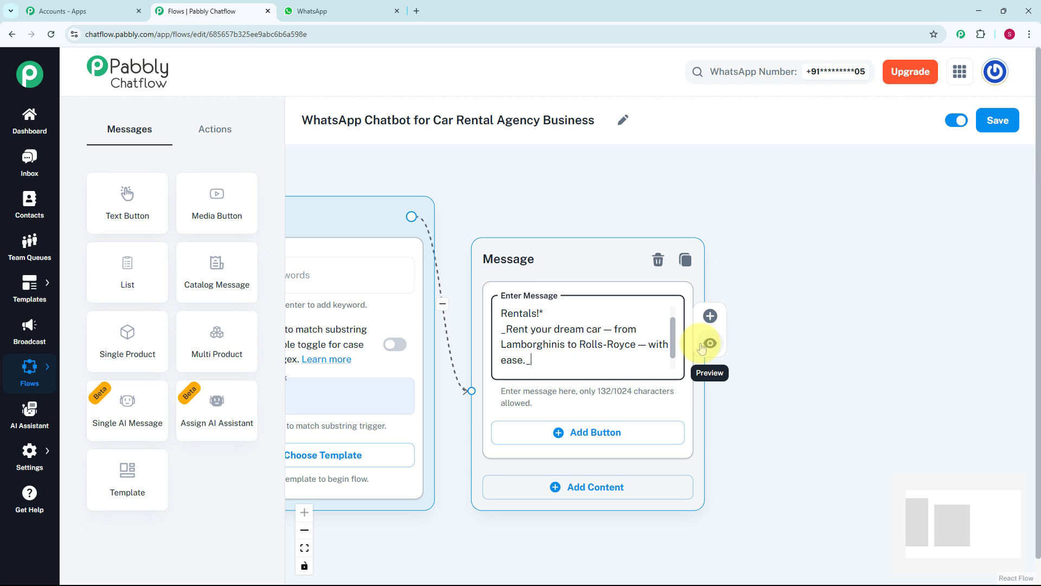
# Add three buttons to the welcome message: "🚗 Browse Cars", "📝 Book a Car" and "💰 Rental Pricing".
pyautogui.click(613, 437)
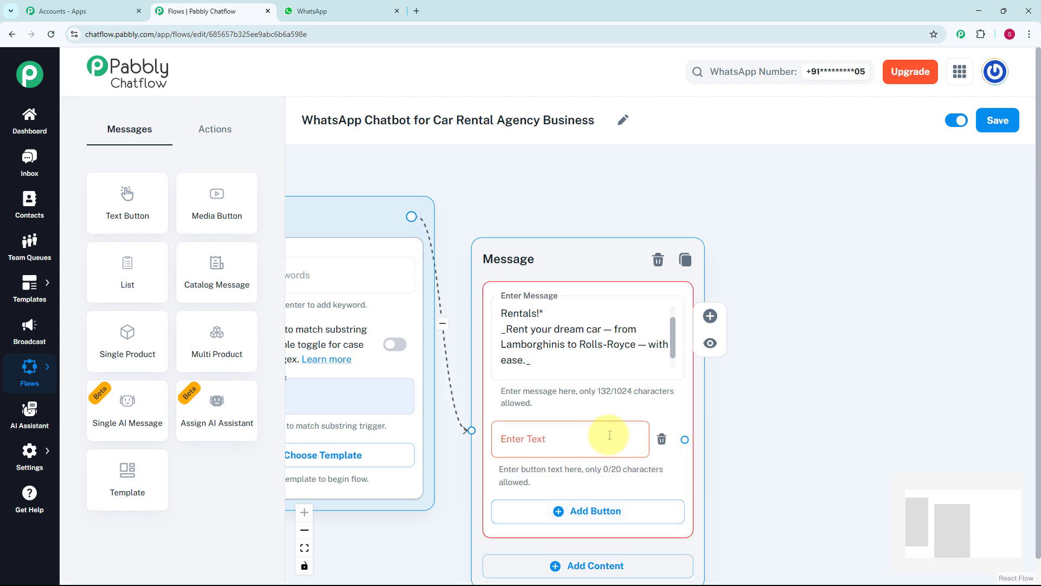
pyautogui.moveTo(778, 411); pyautogui.dragTo(766, 319)
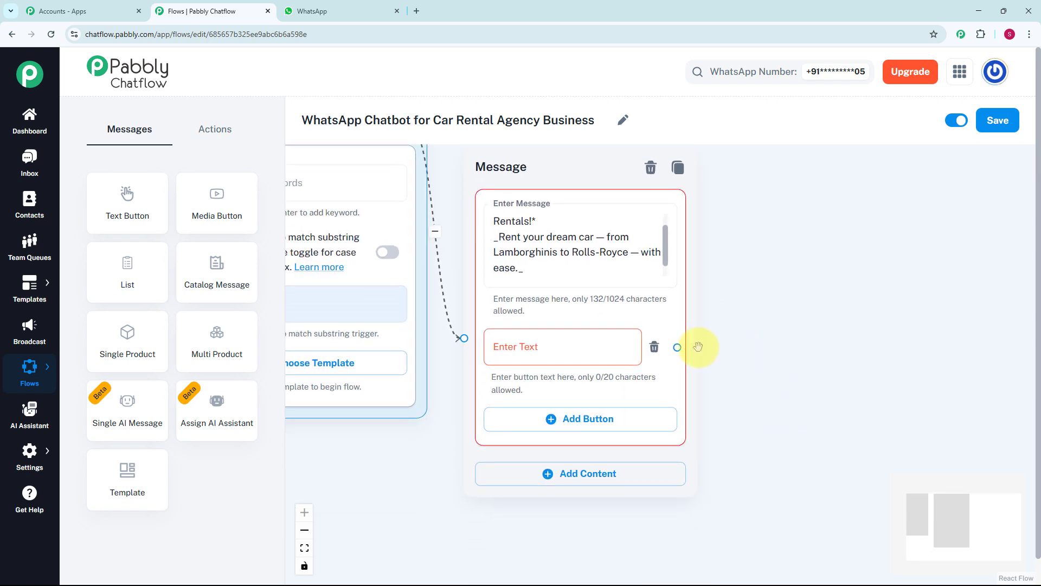
pyautogui.click(567, 346)
pyautogui.write('🚗 Browse Cars')
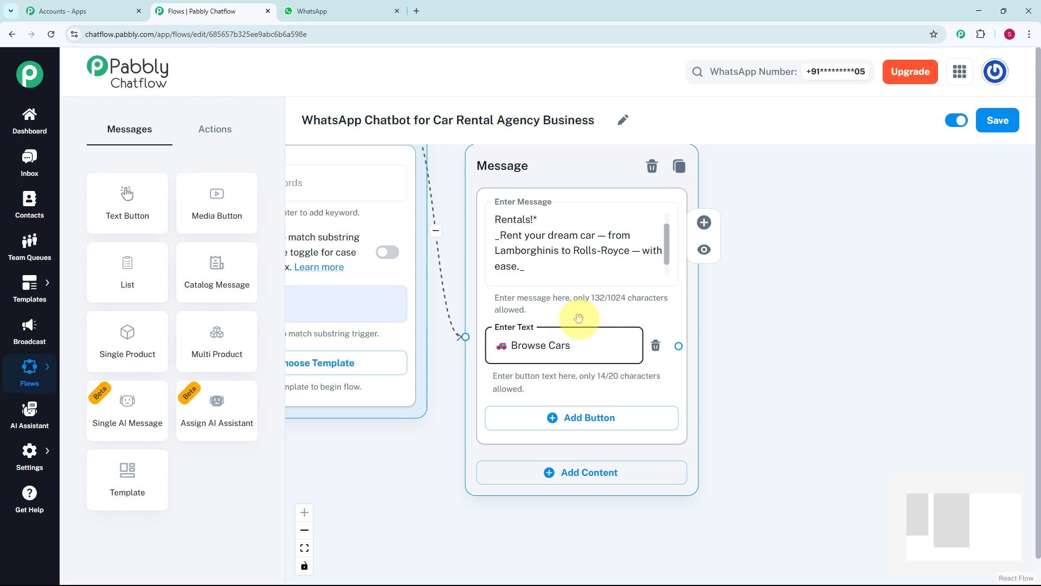
pyautogui.click(570, 418)
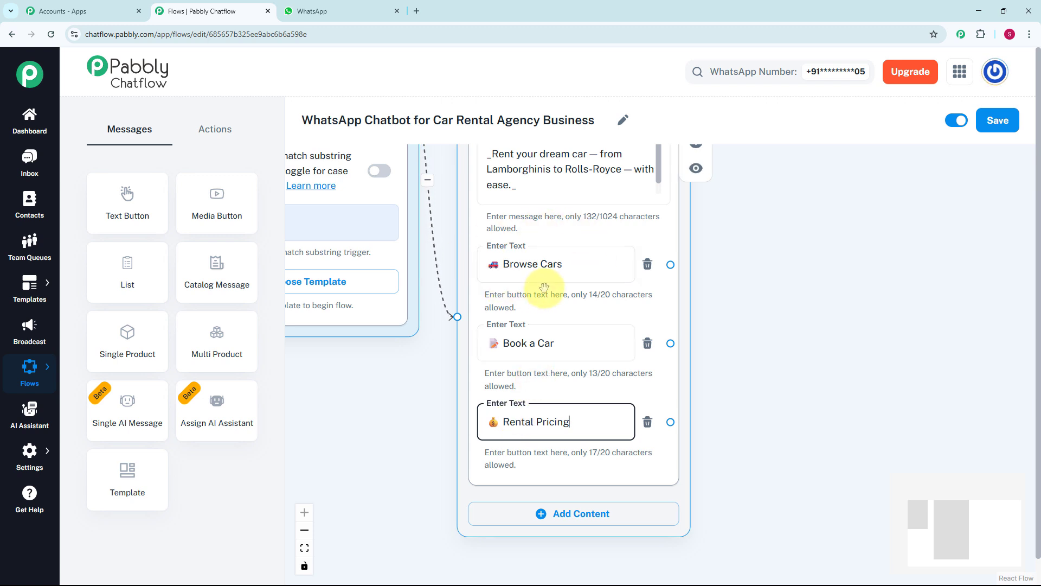
# Connect a new List message block to the welcome message's Browse Cars button and place it beside the message.
pyautogui.scroll(-5, 553, 276)
pyautogui.moveTo(712, 365); pyautogui.dragTo(709, 366)
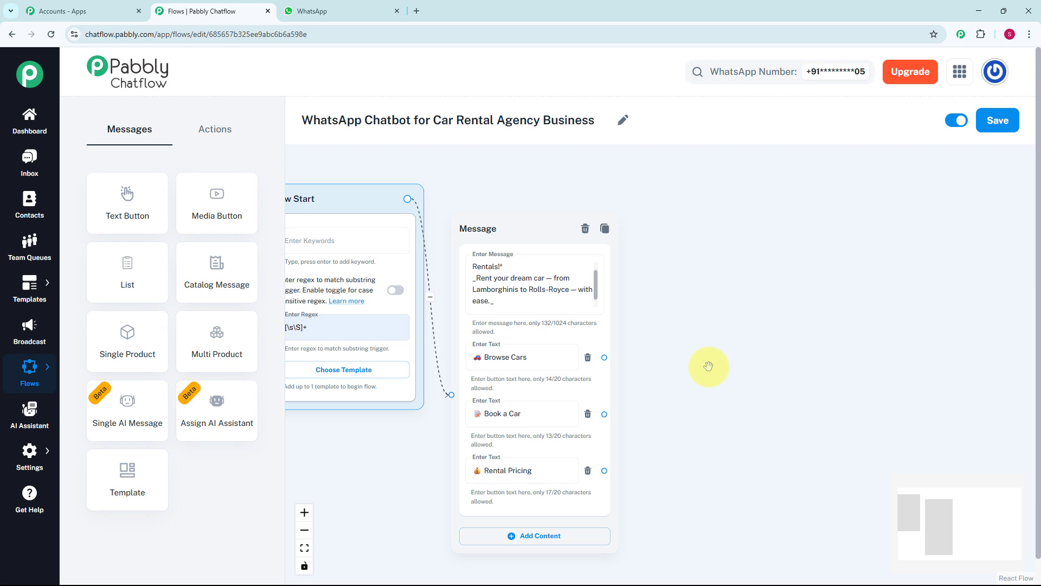
pyautogui.rightClick(708, 366)
pyautogui.scroll(3, 682, 428)
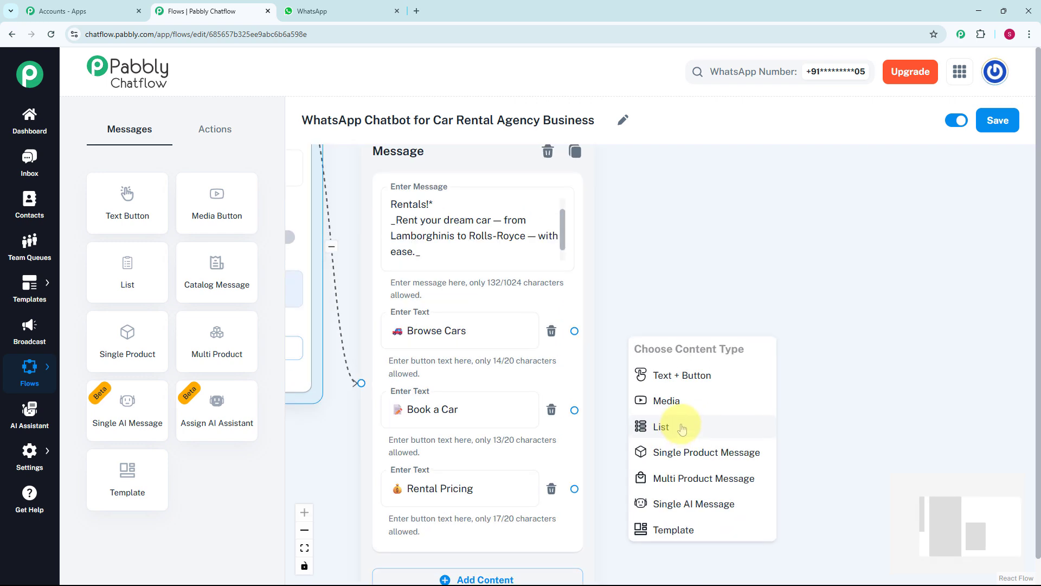
pyautogui.click(682, 427)
pyautogui.moveTo(693, 363); pyautogui.dragTo(691, 132)
pyautogui.scroll(-5, 864, 288)
pyautogui.moveTo(823, 275); pyautogui.dragTo(767, 267)
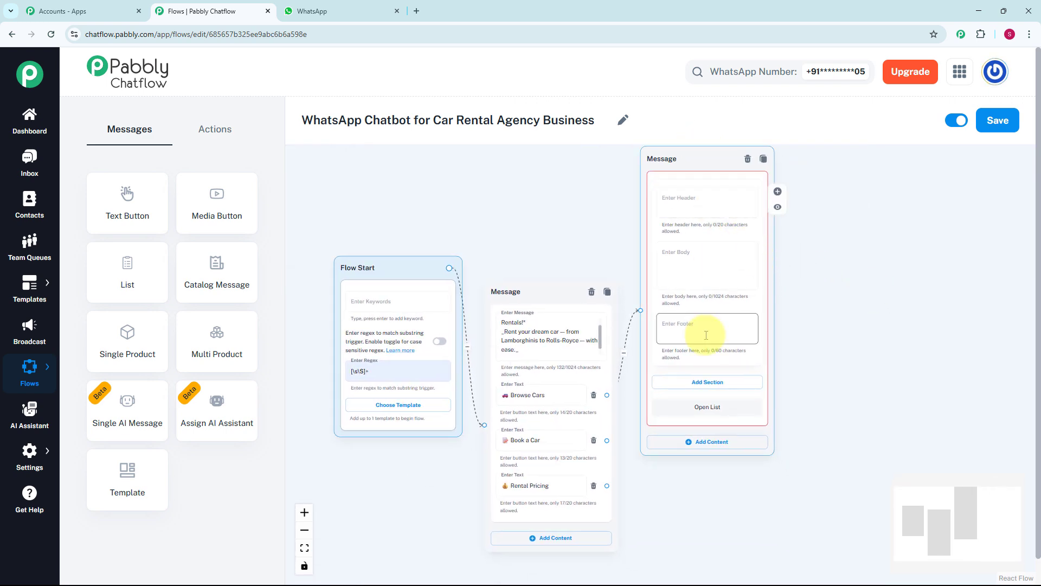
# Set the list message's body to "Here's a glimpse of our luxury fleet:".
pyautogui.scroll(2, 700, 267)
pyautogui.click(700, 267)
pyautogui.write("Here's a glimpse of our luxury fleet:")
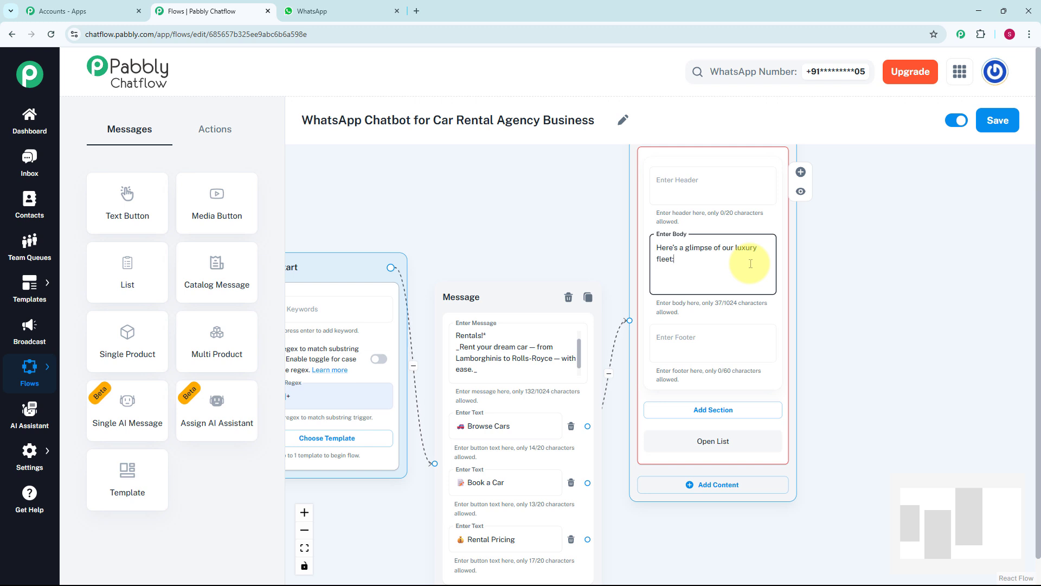
# Add a section titled "Cars" to the list message.
pyautogui.click(731, 415)
pyautogui.scroll(-2, 819, 289)
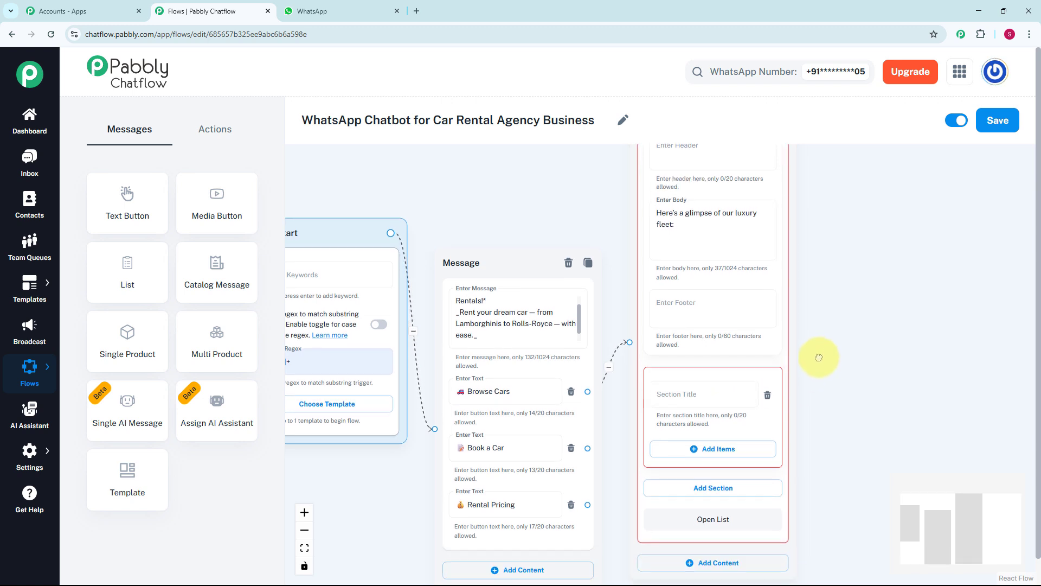
pyautogui.scroll(1, 682, 346)
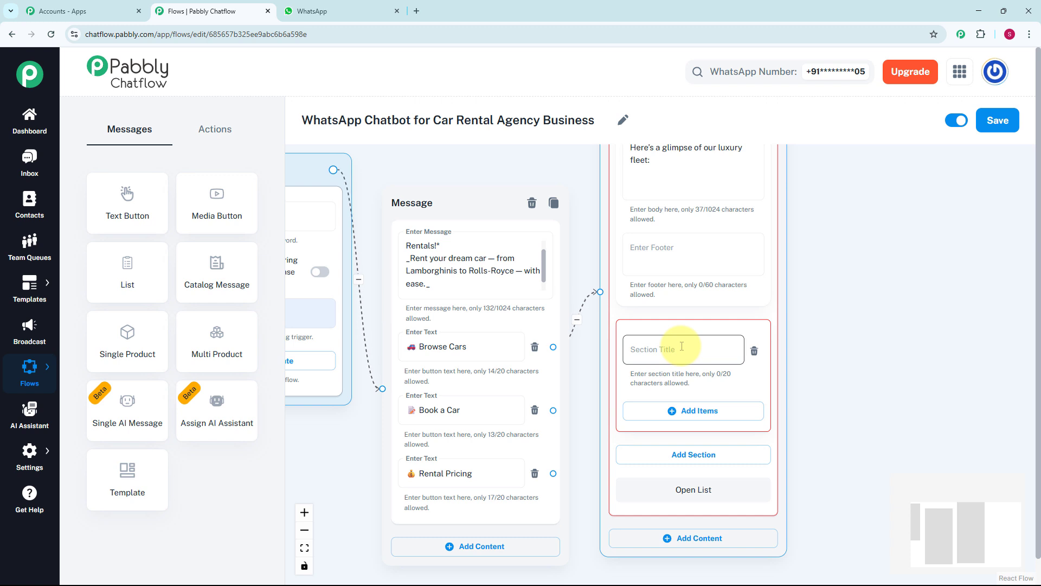
pyautogui.click(681, 346)
pyautogui.write('Cars')
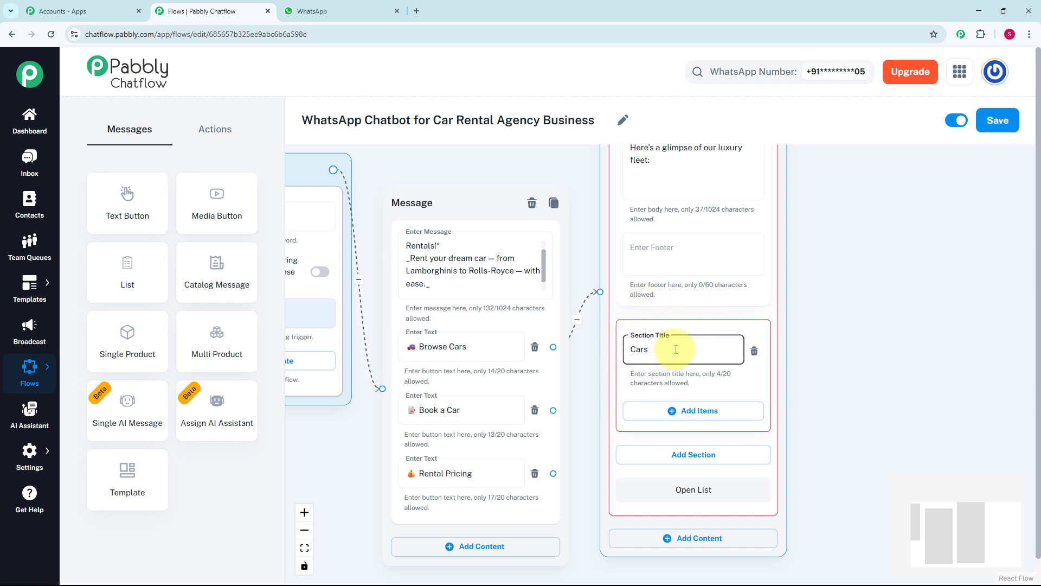
# Add an item titled "🟡 Lamborghini" to the Cars section.
pyautogui.click(658, 411)
pyautogui.moveTo(860, 421); pyautogui.dragTo(748, 297)
pyautogui.click(629, 297)
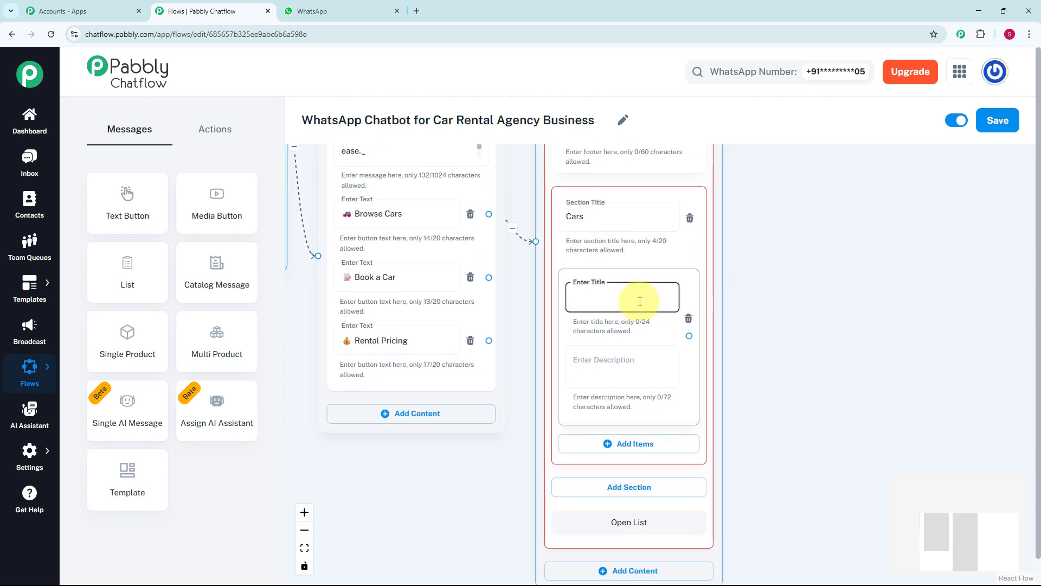
pyautogui.write('🟡 Lamborghini')
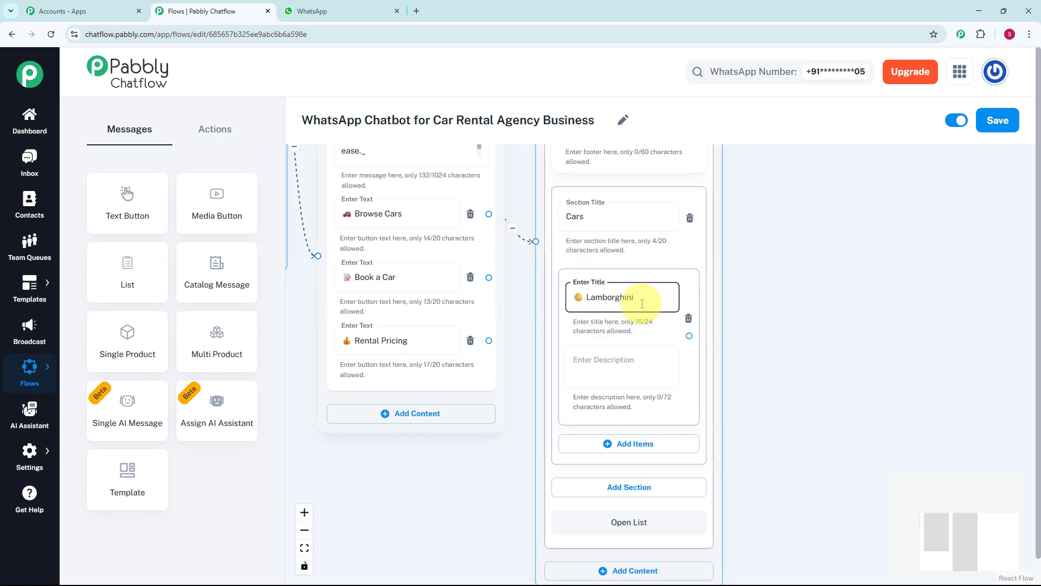
# Add two more items to the Cars section, titled "🔵 Rolls-Royce" and "🔴 Ferrari 488".
pyautogui.scroll(-1, 642, 304)
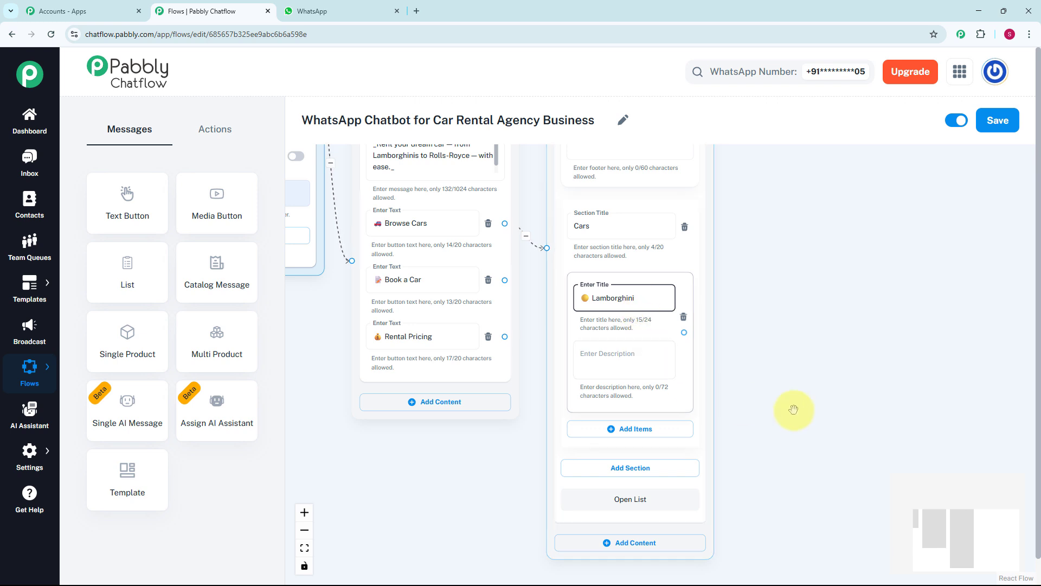
pyautogui.moveTo(792, 409); pyautogui.dragTo(774, 301)
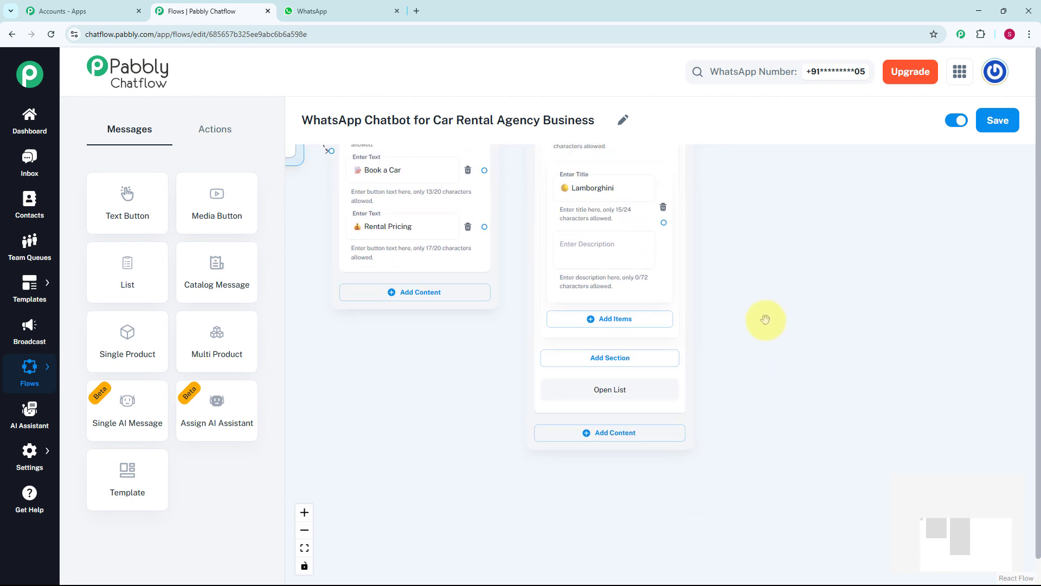
pyautogui.click(633, 324)
pyautogui.click(617, 336)
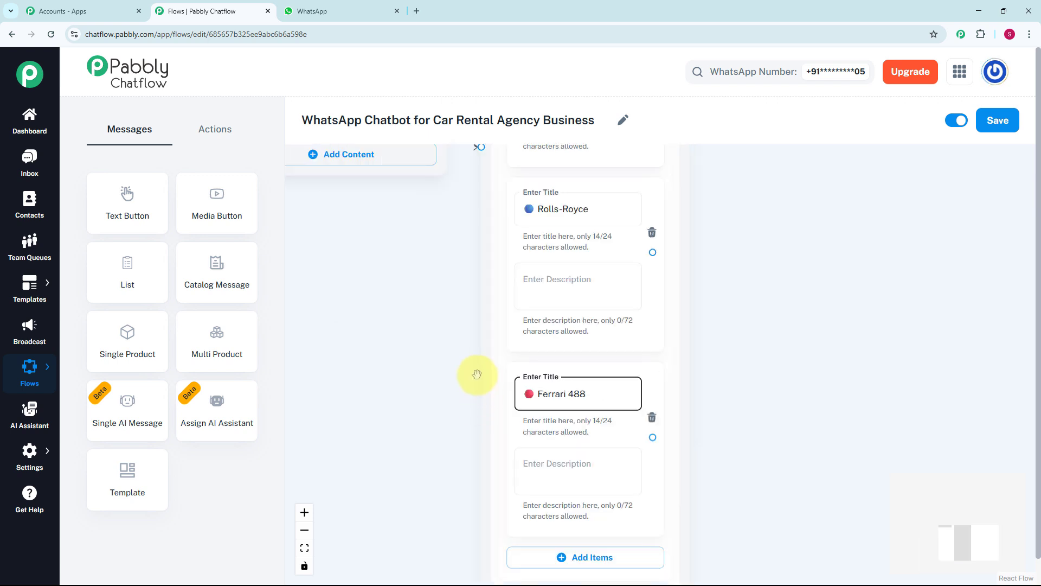
# Connect a new Text + Button message to the Lamborghini item and paste the car's details, ending in "Convertible & Coupe" and "Starts at ₹1.5L/day".
pyautogui.scroll(-3, 756, 353)
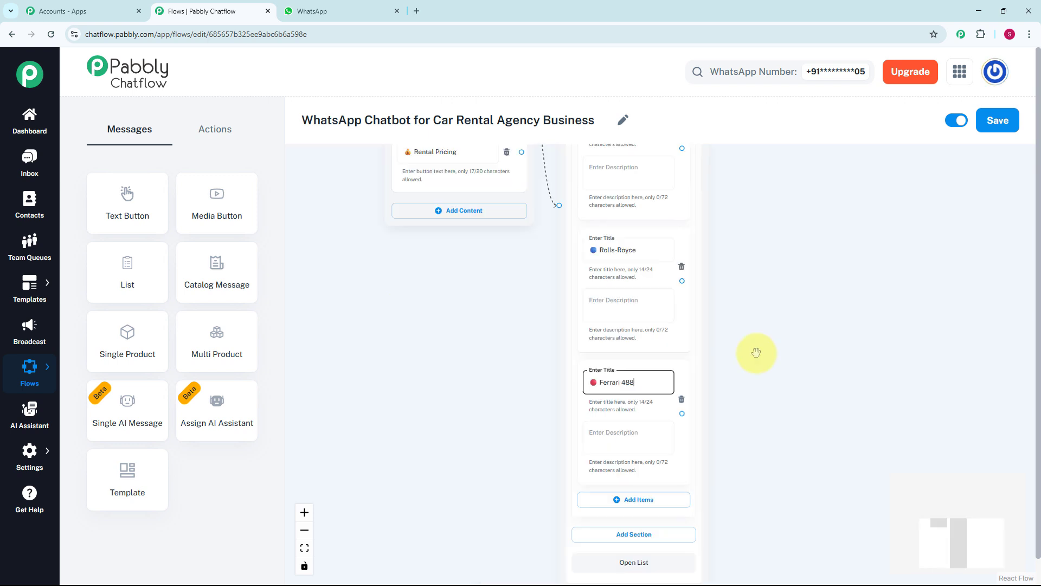
pyautogui.scroll(-2, 755, 353)
pyautogui.moveTo(756, 353); pyautogui.dragTo(667, 510)
pyautogui.click(623, 425)
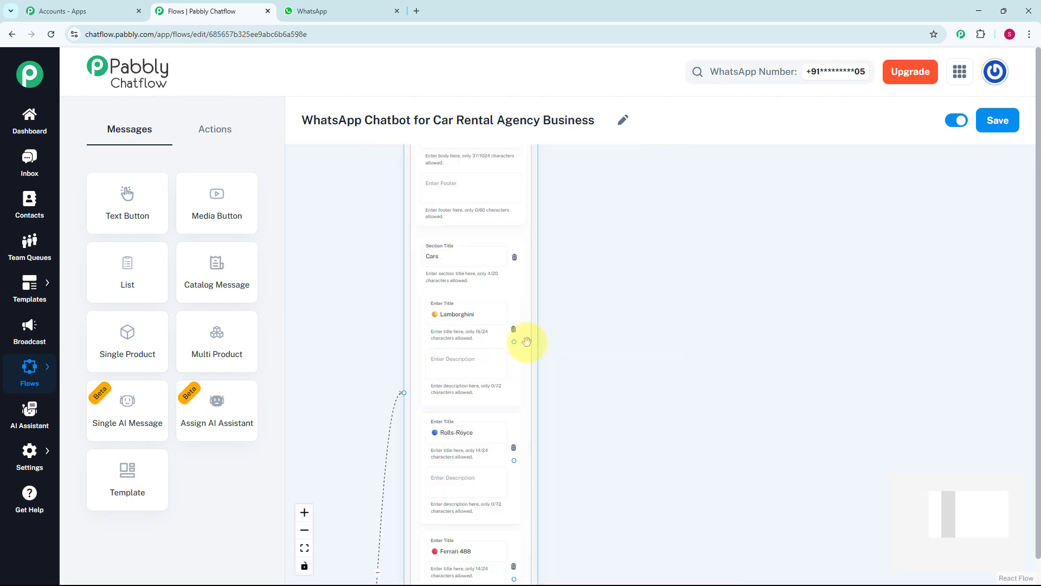
pyautogui.scroll(1, 525, 342)
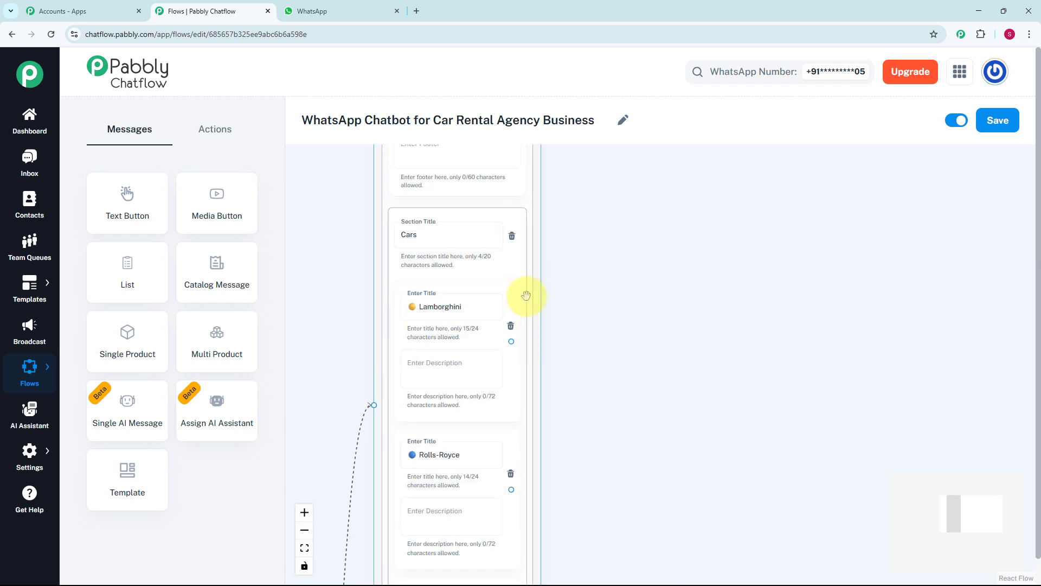
pyautogui.moveTo(513, 340); pyautogui.dragTo(589, 297)
pyautogui.click(599, 324)
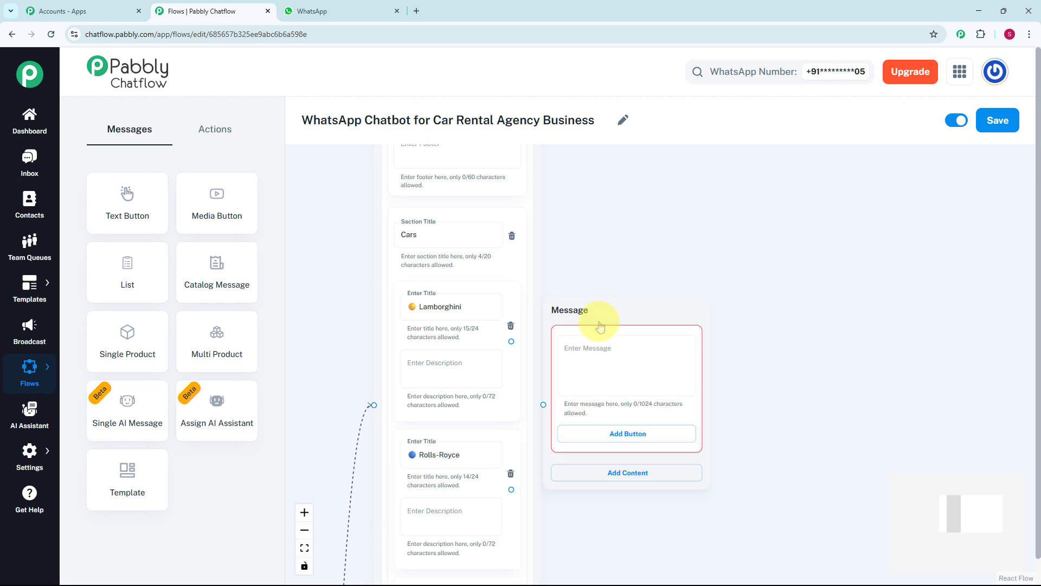
pyautogui.click(631, 331)
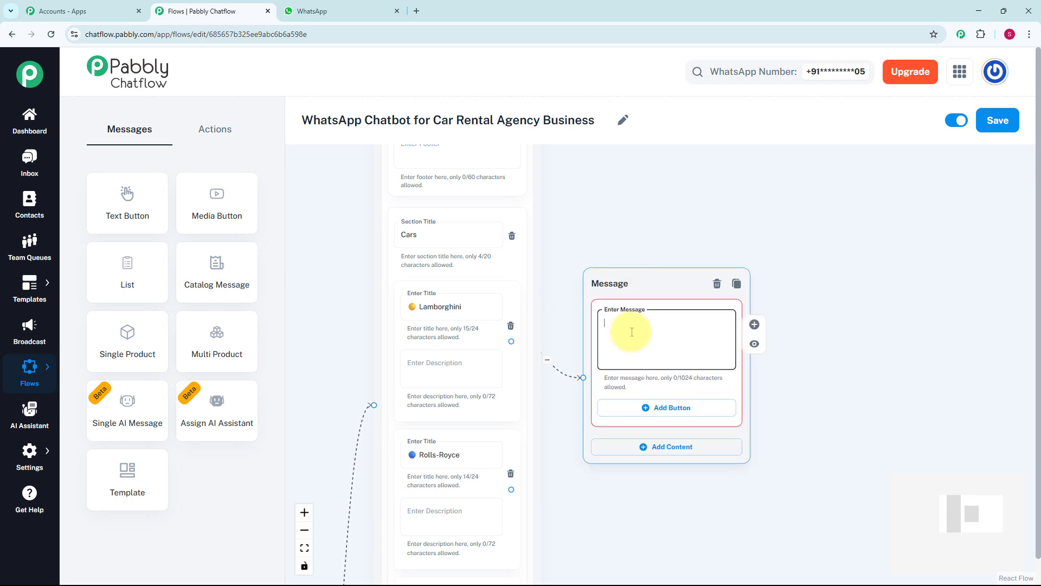
pyautogui.hotkey('ctrl', 'v')
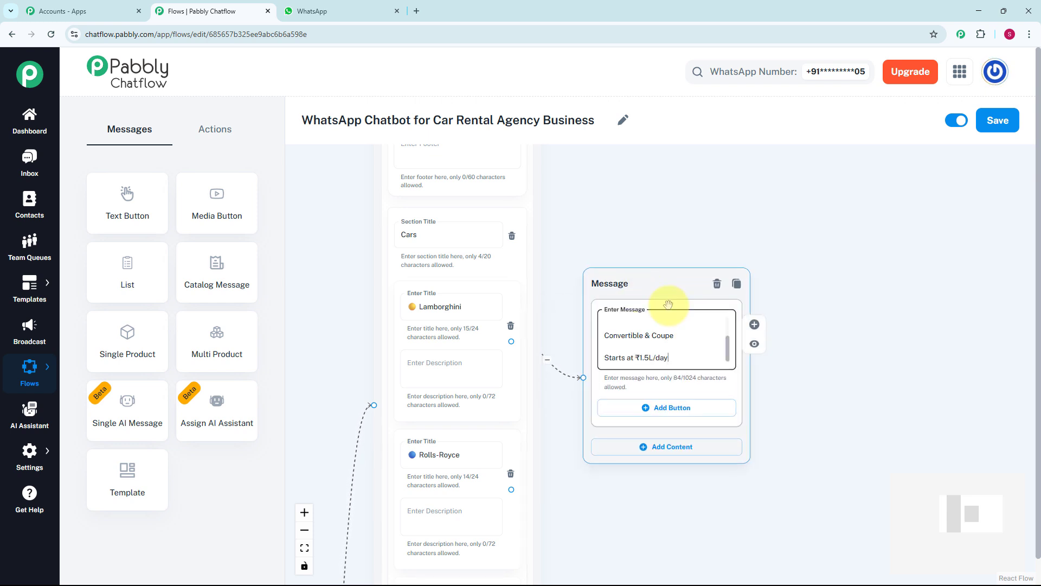
# Add an Ask Question block beside the welcome message and connect the Book a Car button to it.
pyautogui.scroll(-5, 668, 305)
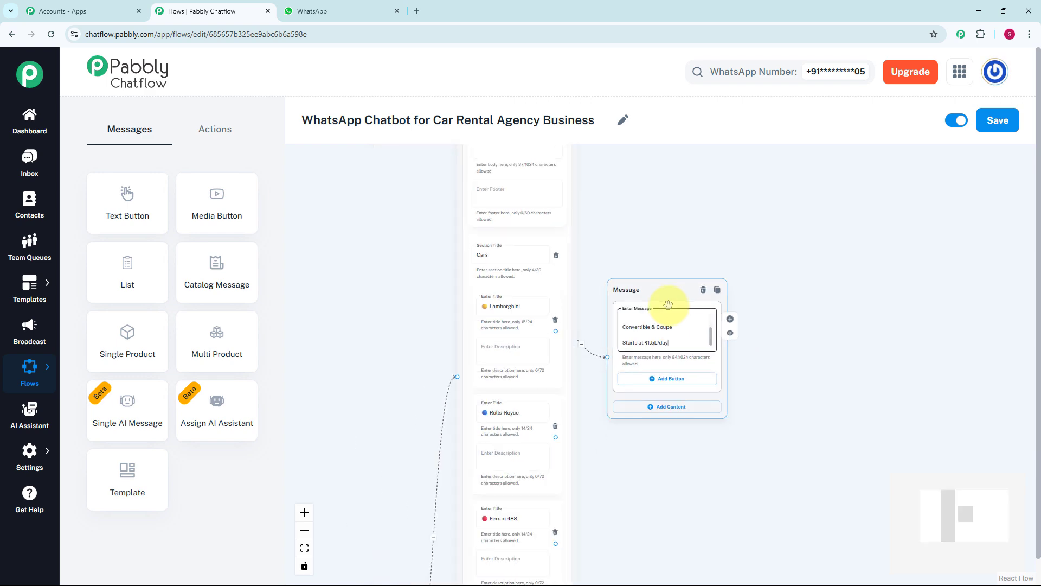
pyautogui.moveTo(670, 220); pyautogui.dragTo(670, 196)
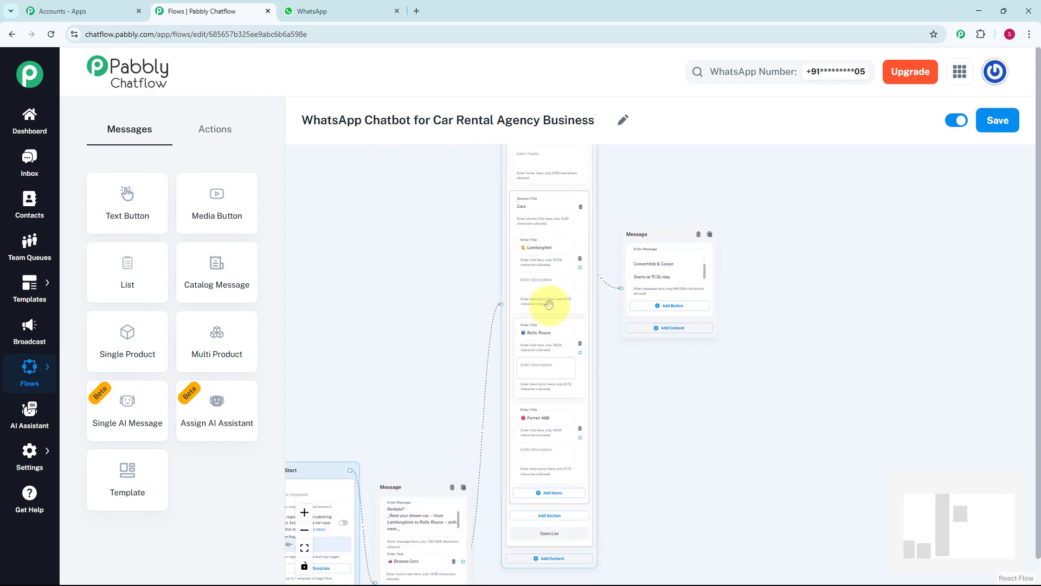
pyautogui.moveTo(674, 440); pyautogui.dragTo(704, 271)
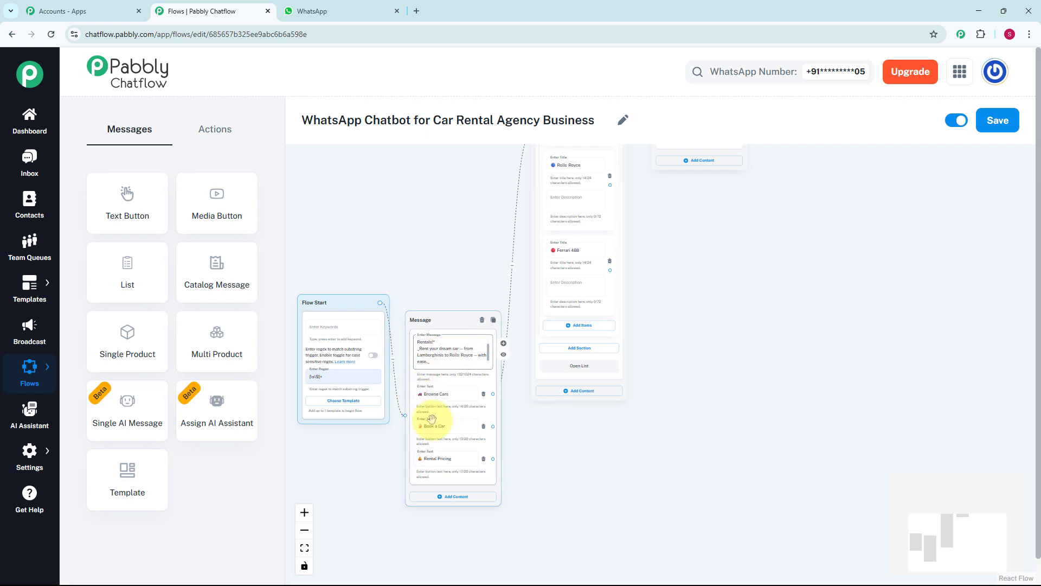
pyautogui.scroll(2, 613, 472)
pyautogui.moveTo(613, 471); pyautogui.dragTo(689, 394)
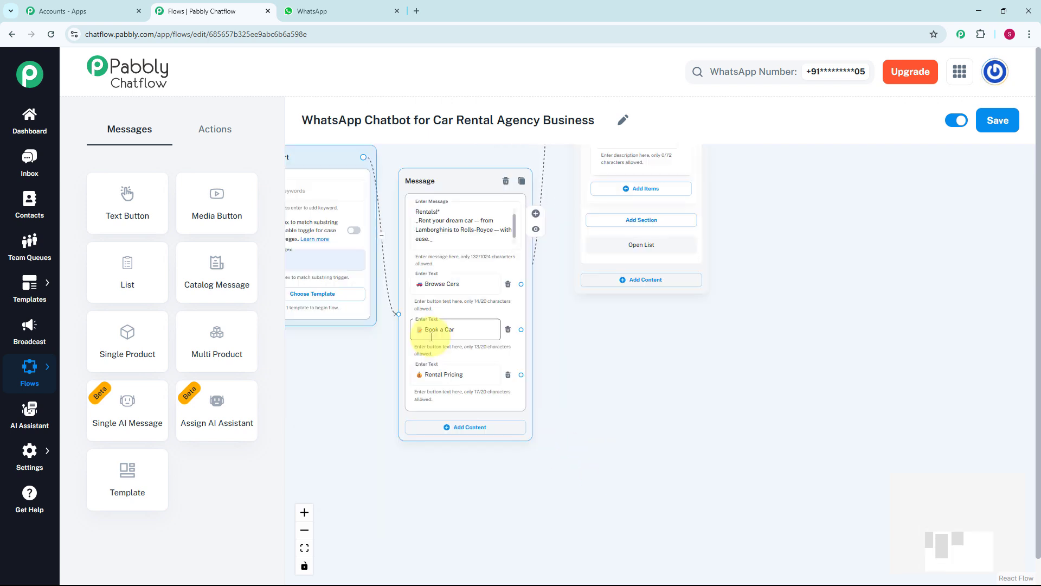
pyautogui.click(213, 129)
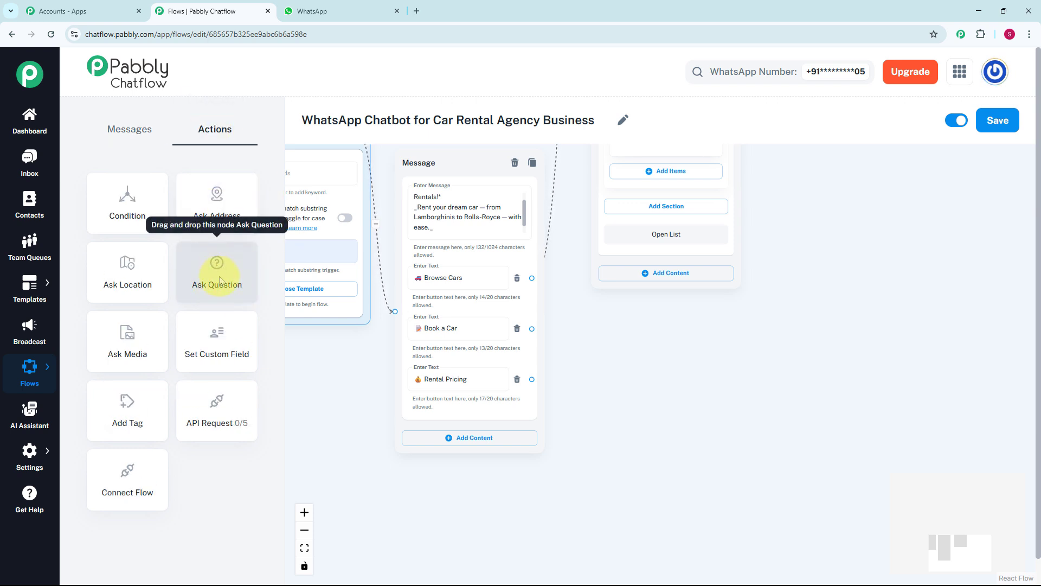
pyautogui.moveTo(220, 281); pyautogui.dragTo(621, 326)
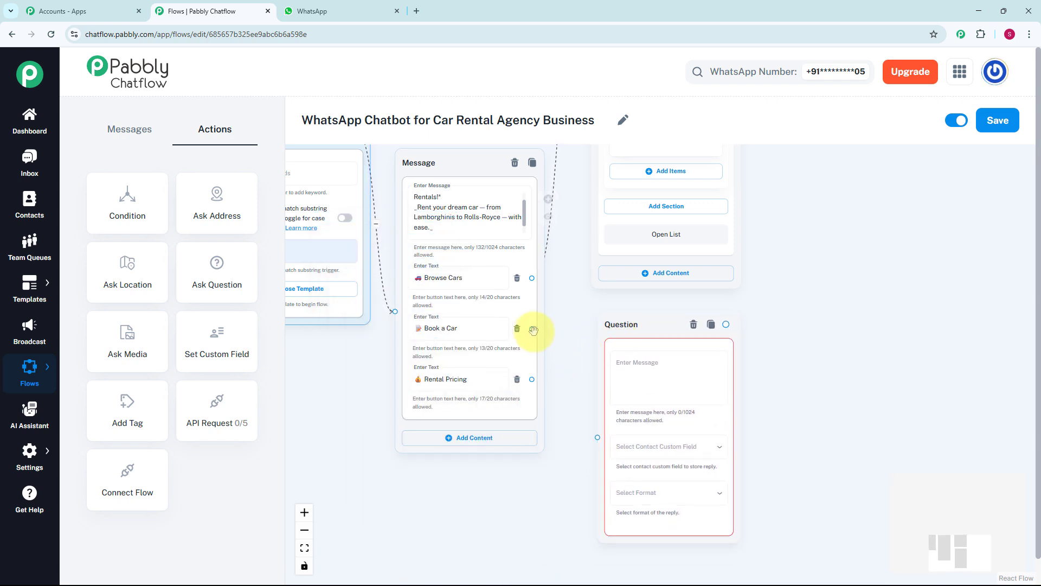
pyautogui.moveTo(532, 329); pyautogui.dragTo(597, 437)
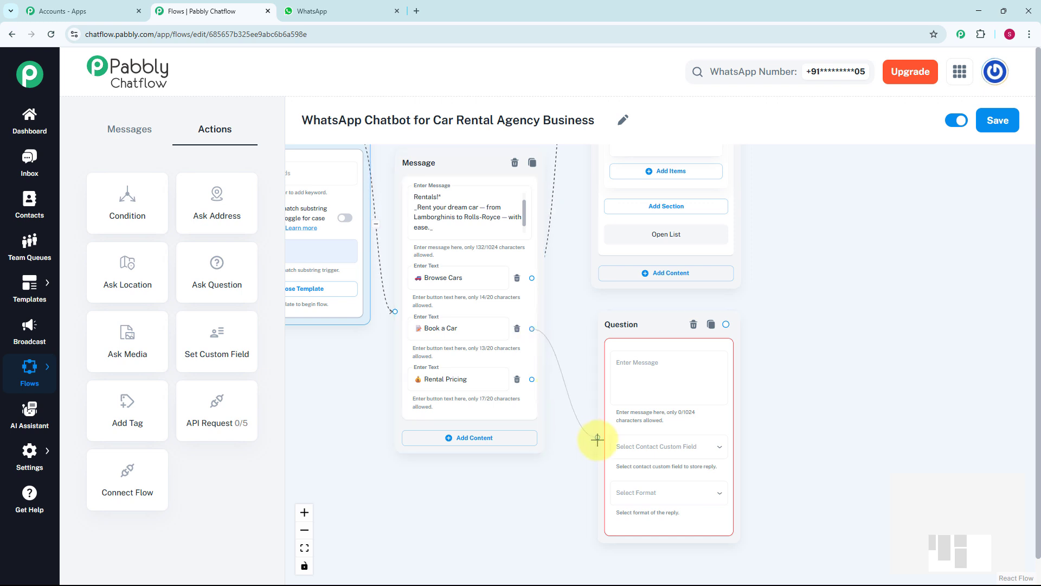
# Enter "Please answer a few quick questions:" followed by "Full Name" as the new question's message.
pyautogui.click(632, 367)
pyautogui.click(641, 372)
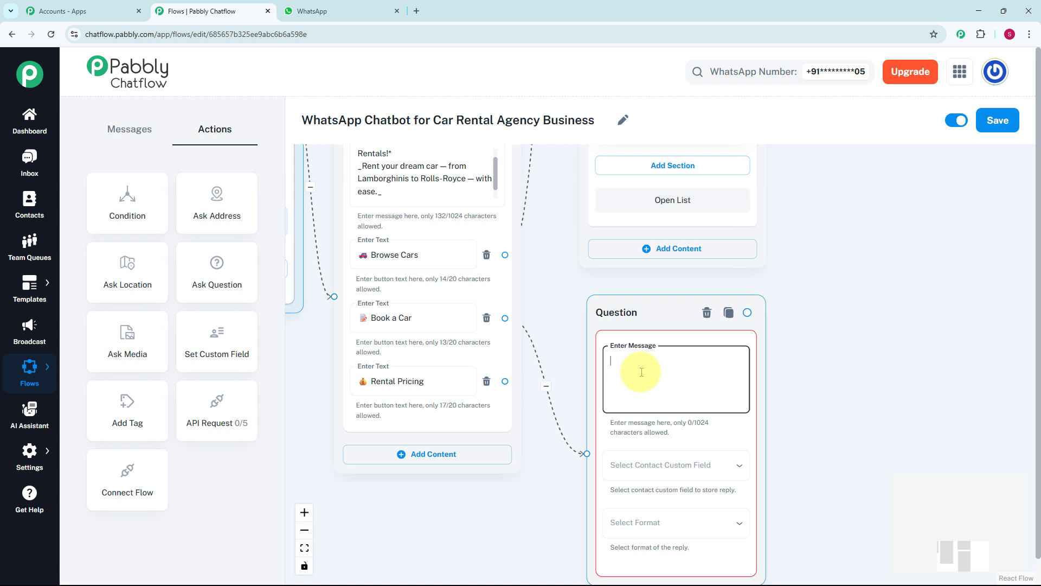
pyautogui.write('Please answer a few quick questions:  Full Name')
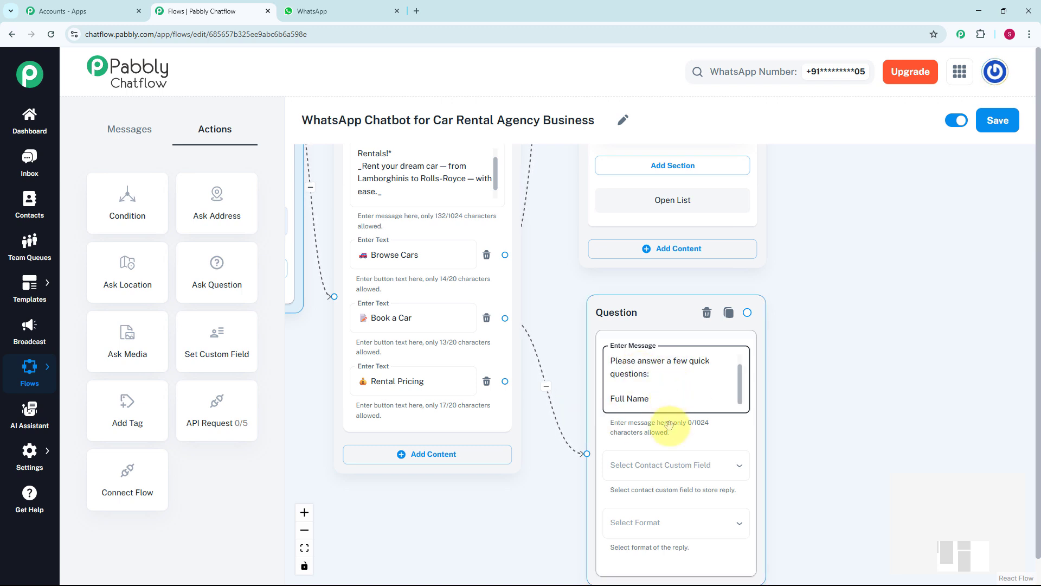
# Store the question's reply in the FullName contact custom field and set the reply format to Any.
pyautogui.click(653, 470)
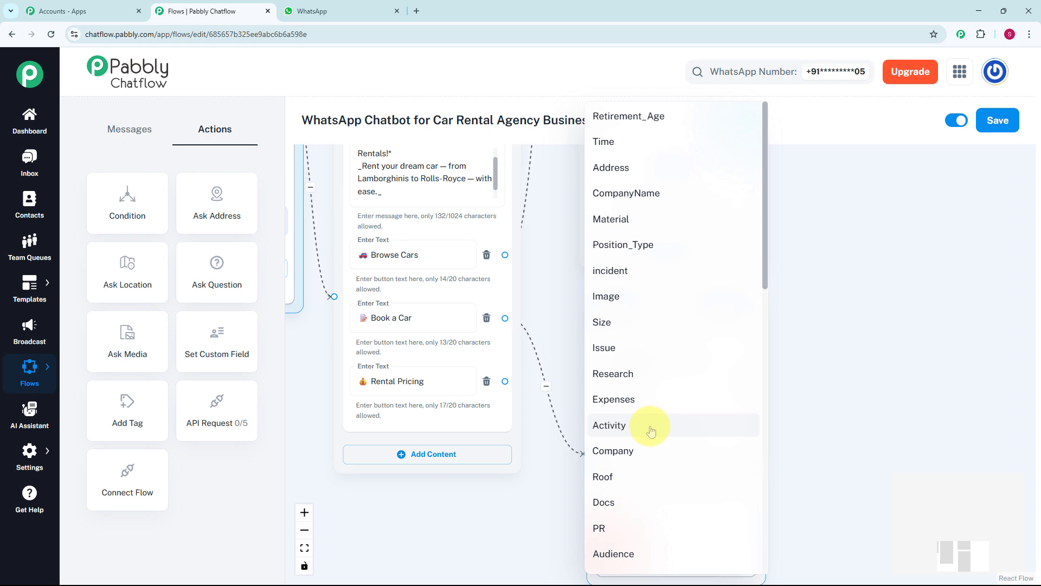
pyautogui.moveTo(29, 456)
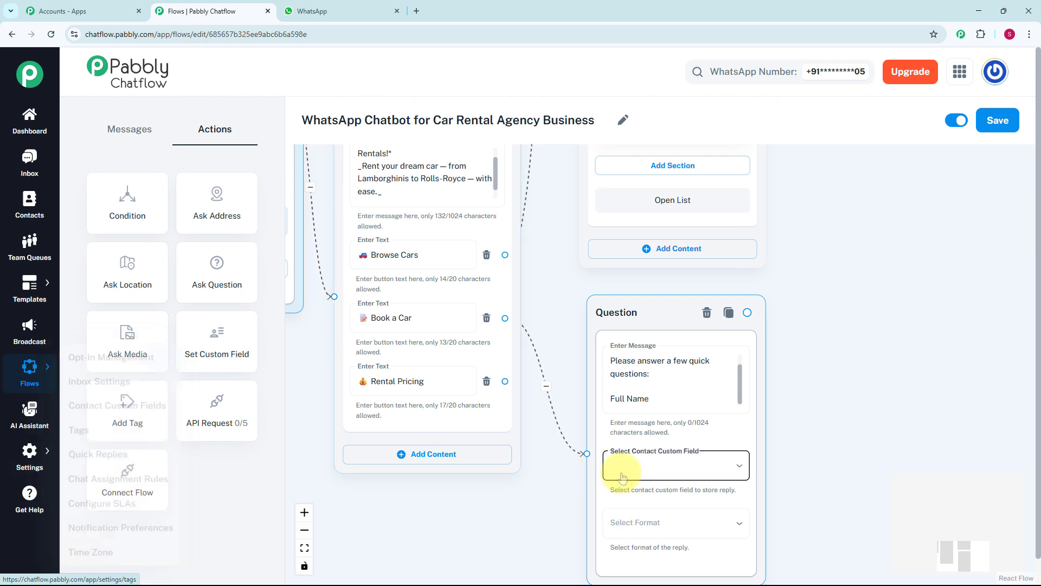
pyautogui.click(721, 465)
pyautogui.scroll(-3, 720, 466)
pyautogui.scroll(-5, 720, 466)
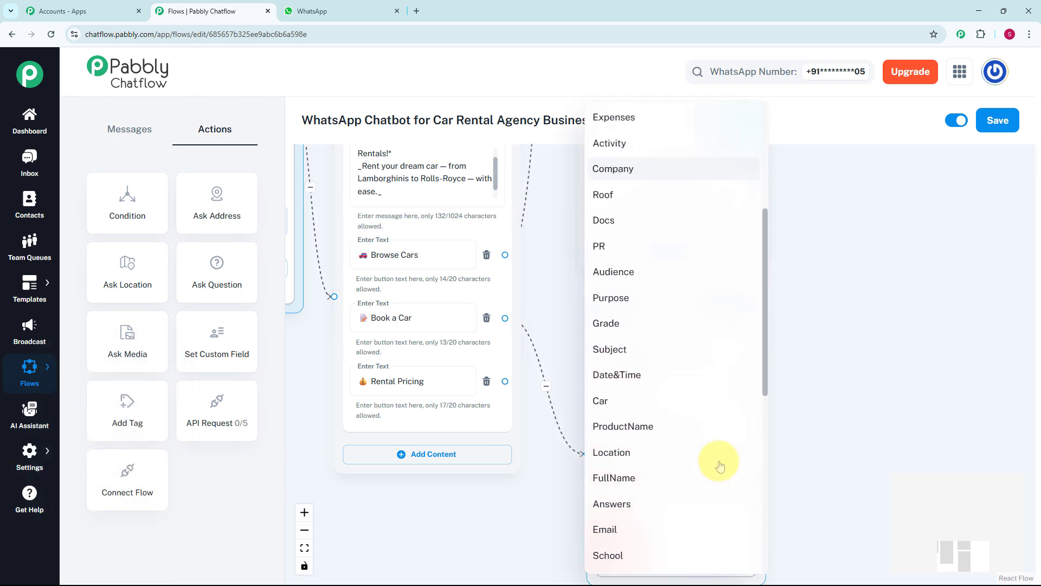
pyautogui.click(654, 435)
pyautogui.click(659, 510)
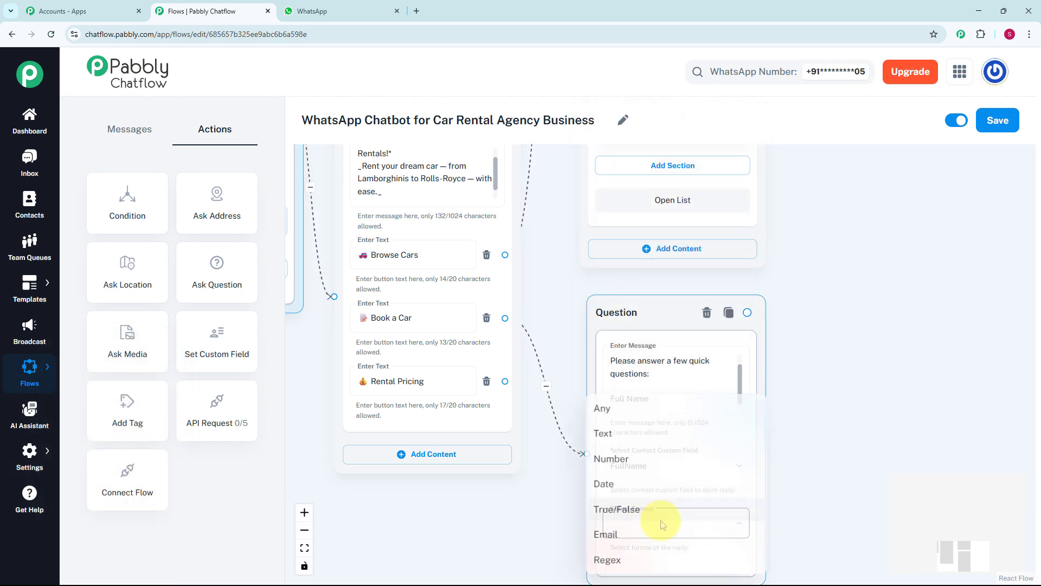
pyautogui.click(602, 404)
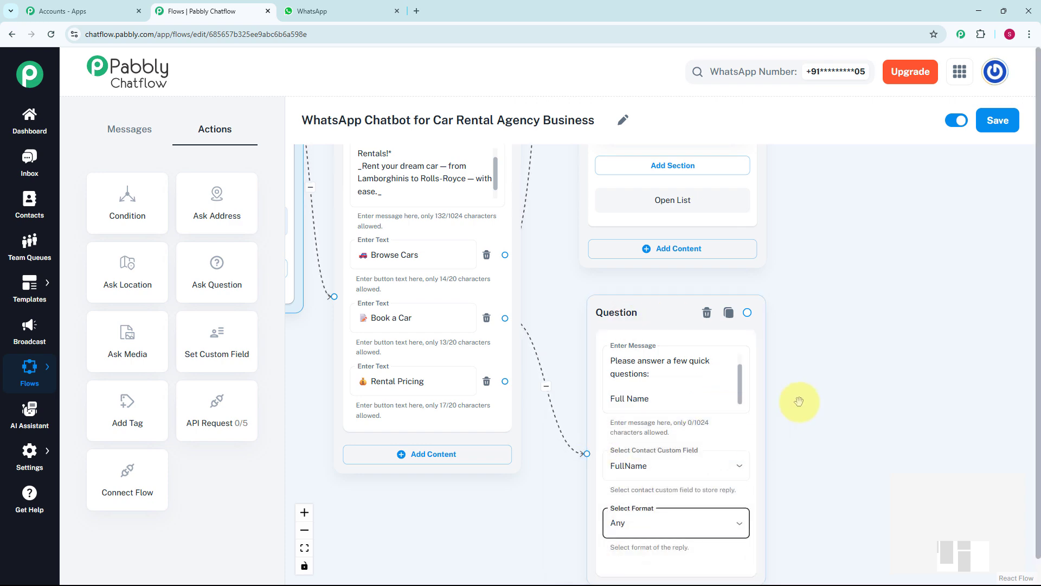
# Connect a second question asking "Please share : Car of Interest" to the first, storing the reply in Car with format Any.
pyautogui.scroll(-3, 797, 400)
pyautogui.scroll(2, 797, 399)
pyautogui.moveTo(655, 335); pyautogui.dragTo(655, 334)
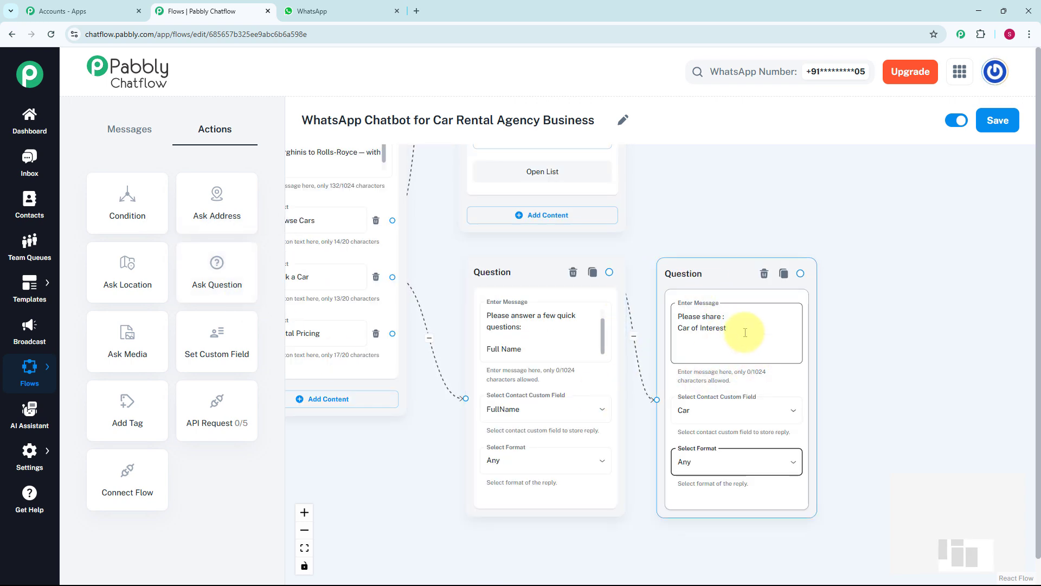
pyautogui.scroll(1, 745, 332)
pyautogui.scroll(1, 745, 331)
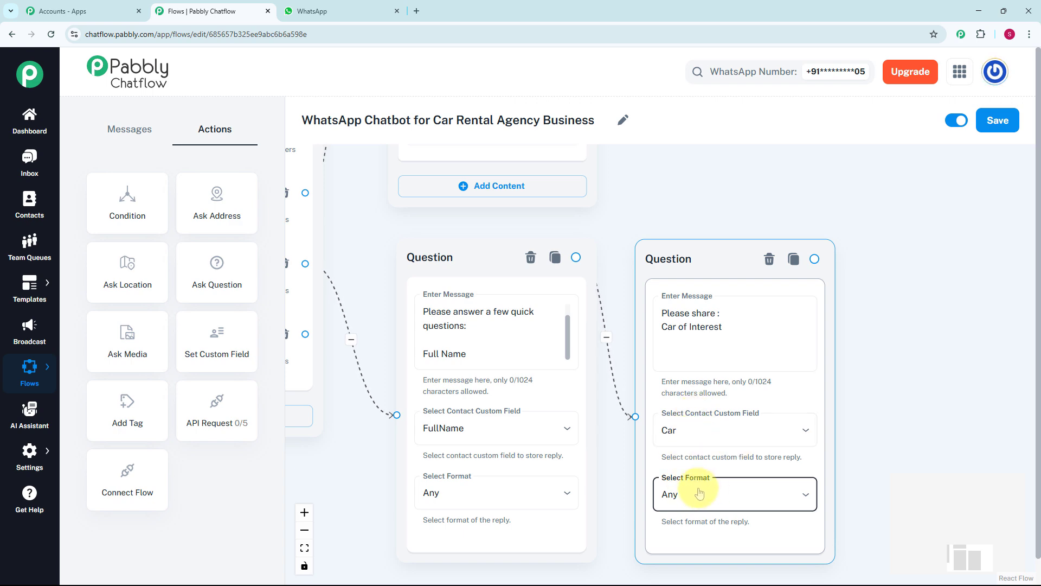
# Connect a Text + Button message to the second question: "Thank you! 🎉 *$FullName* Your booking request for the *$Car* has been received.".
pyautogui.scroll(-2, 707, 486)
pyautogui.scroll(1, 720, 387)
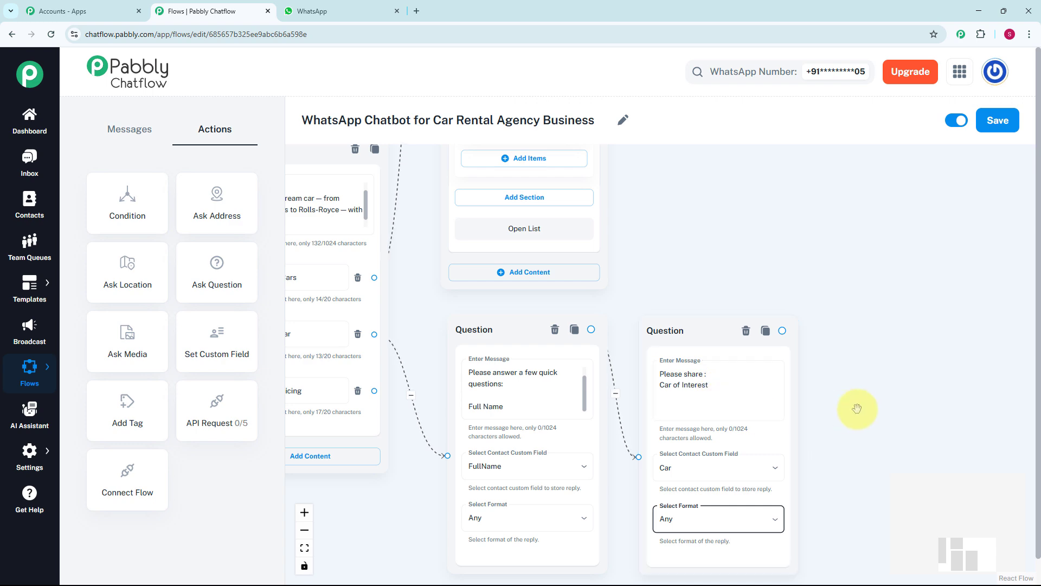
pyautogui.scroll(-2, 857, 408)
pyautogui.scroll(1, 766, 304)
pyautogui.moveTo(733, 333); pyautogui.dragTo(722, 360)
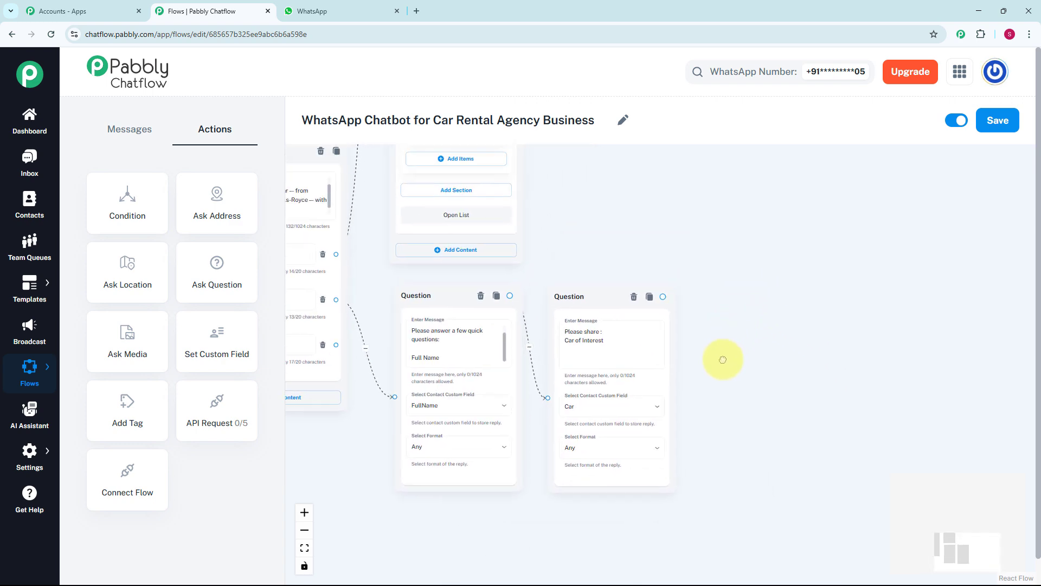
pyautogui.scroll(1, 721, 359)
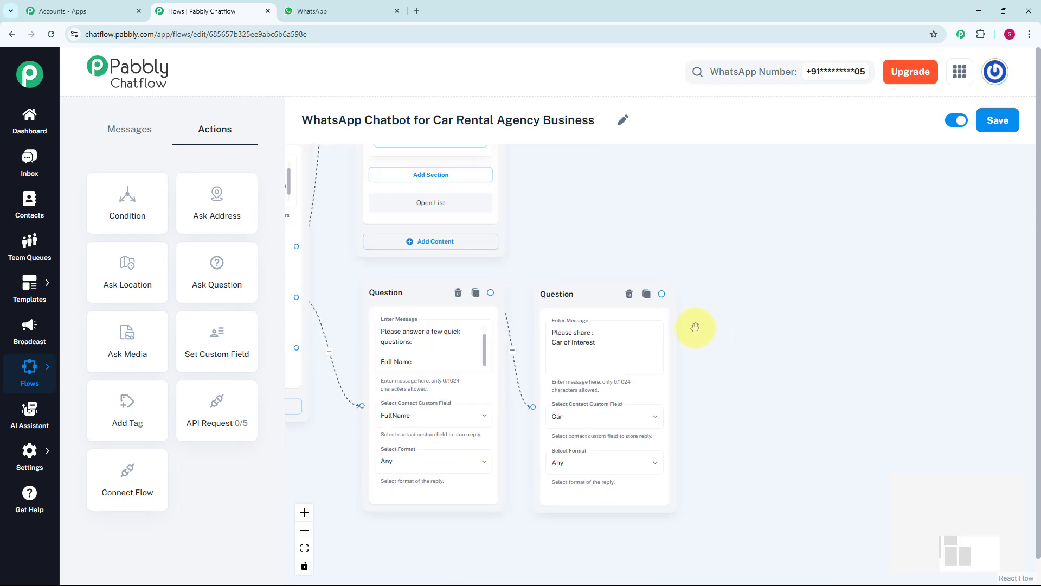
pyautogui.moveTo(664, 294); pyautogui.dragTo(742, 386)
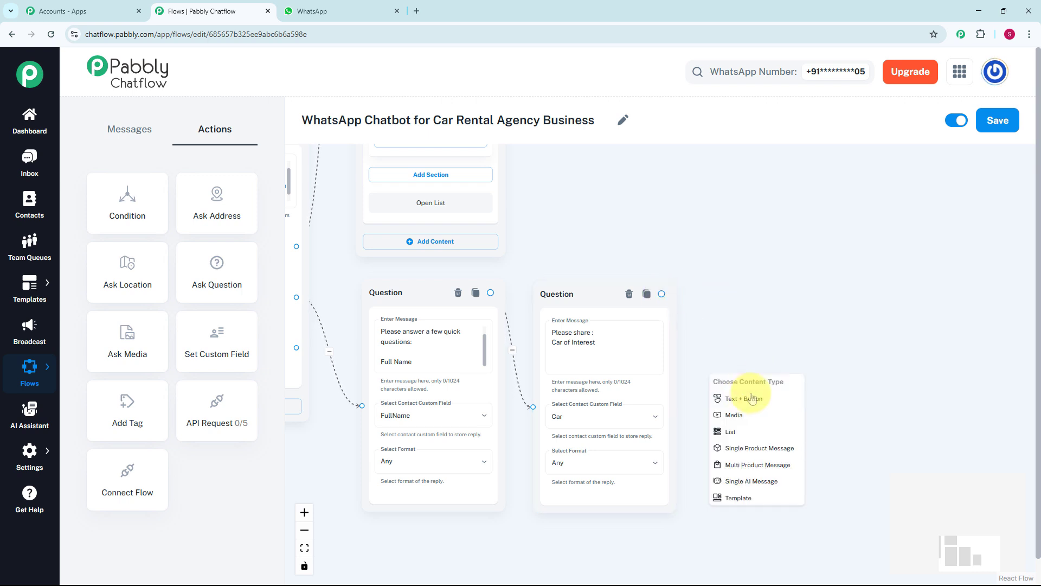
pyautogui.click(742, 397)
pyautogui.click(738, 373)
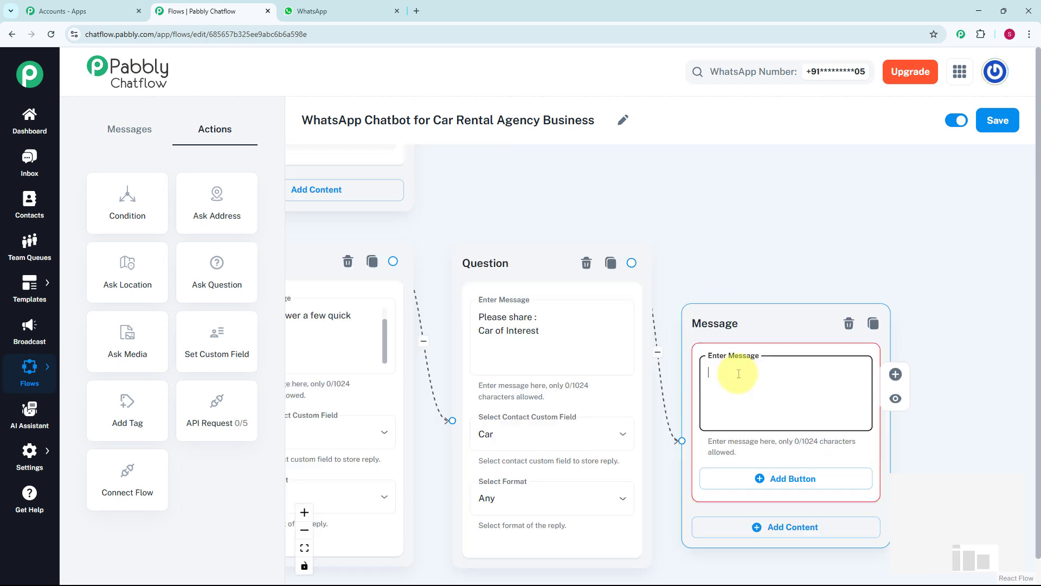
pyautogui.write('Thank you! 🎉 *$FullName* Your booking request for the *$Car* has been received.')
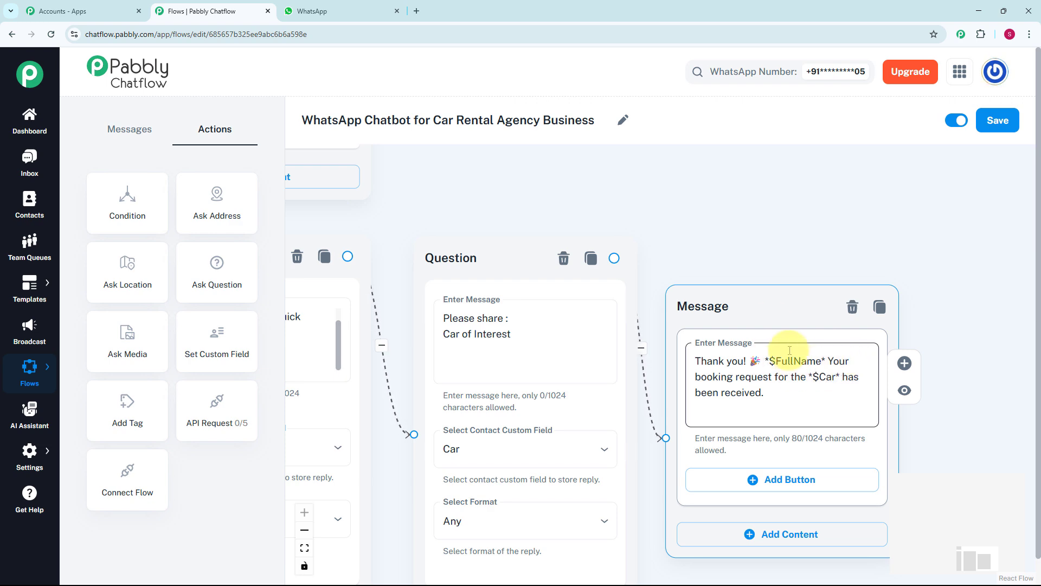
# Compare the custom fields chosen in both questions with the variables used in the thank-you message.
pyautogui.scroll(-3, 789, 350)
pyautogui.click(431, 377)
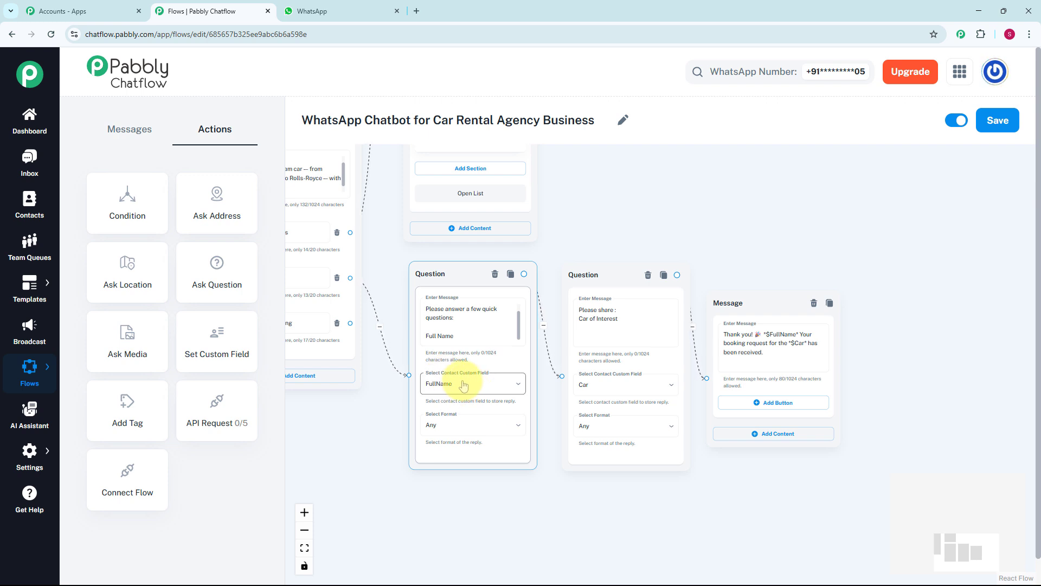
pyautogui.scroll(2, 772, 226)
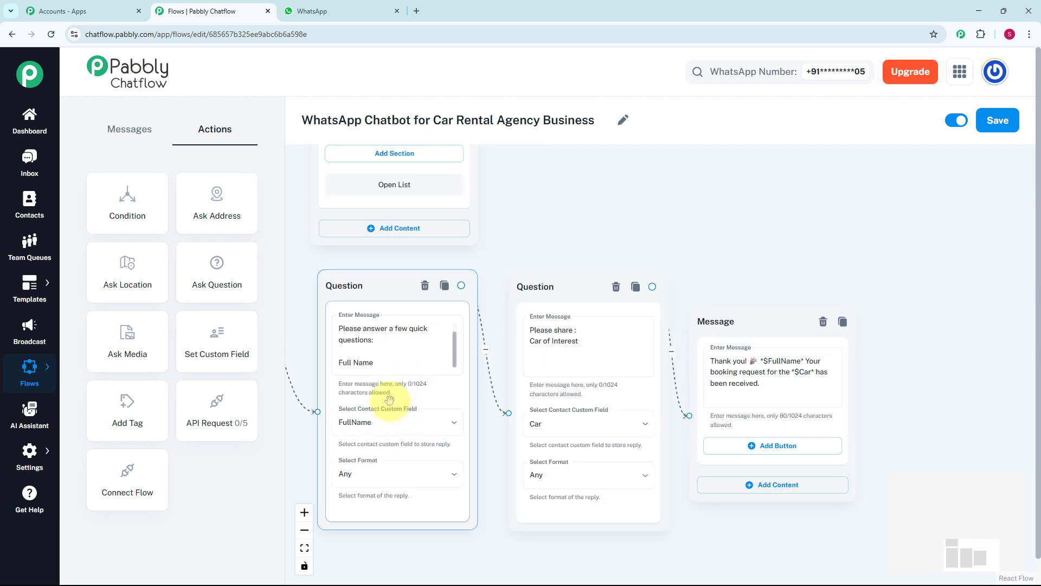
pyautogui.click(764, 360)
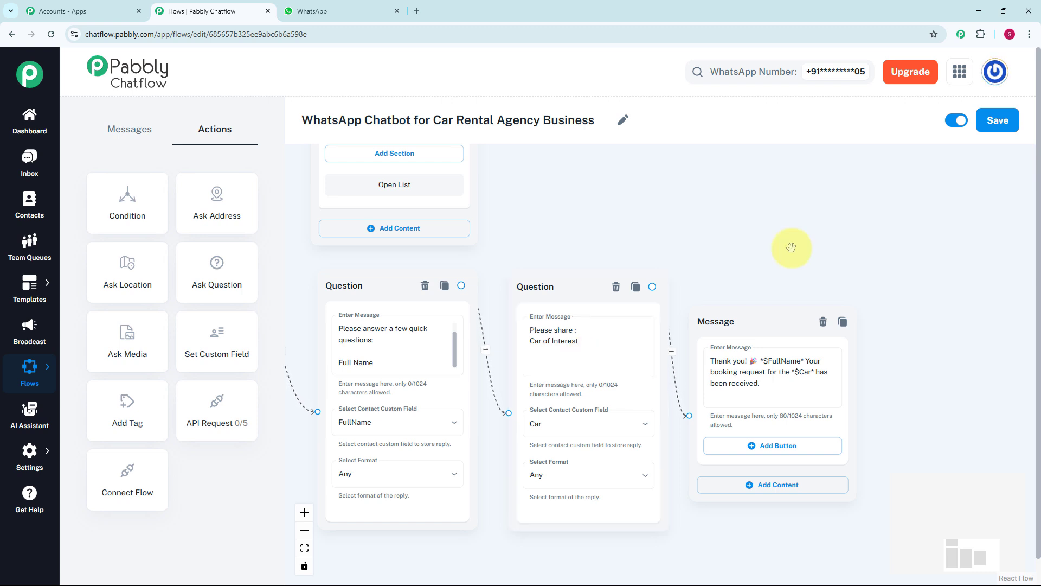
# Connect a Text + Button message to the Rental Pricing button and paste the price list ending in "Porsche 911 Turbo: ₹1.2L/day".
pyautogui.scroll(-2, 791, 247)
pyautogui.moveTo(749, 246); pyautogui.dragTo(855, 217)
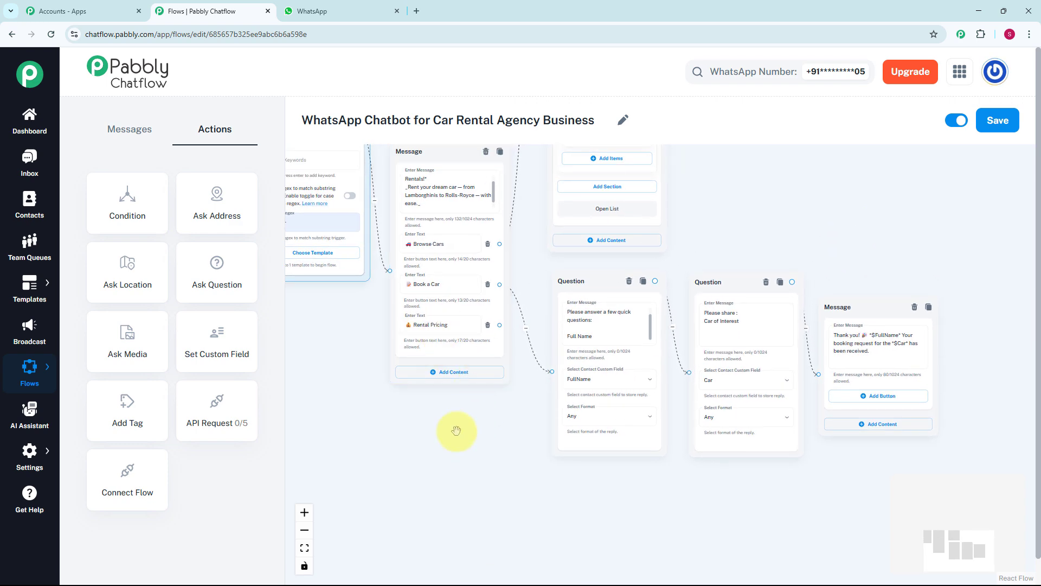
pyautogui.scroll(2, 458, 427)
pyautogui.moveTo(459, 455); pyautogui.dragTo(460, 469)
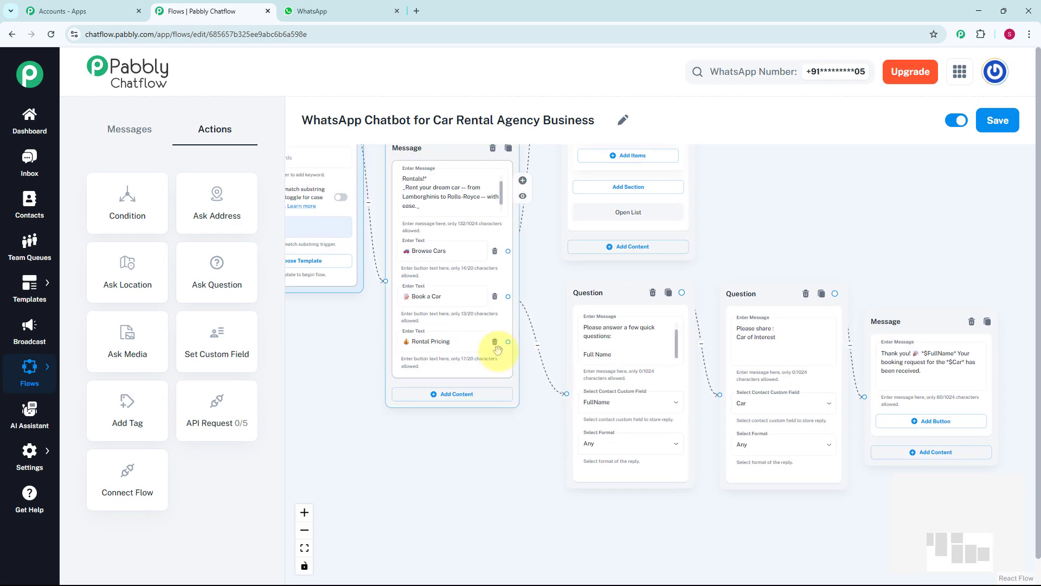
pyautogui.moveTo(508, 342); pyautogui.dragTo(572, 532)
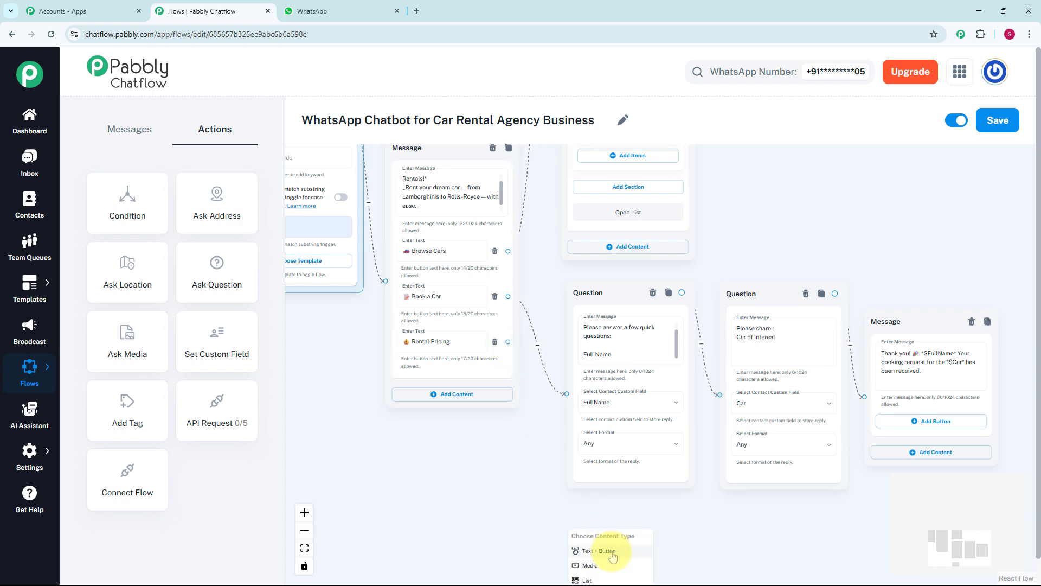
pyautogui.click(609, 549)
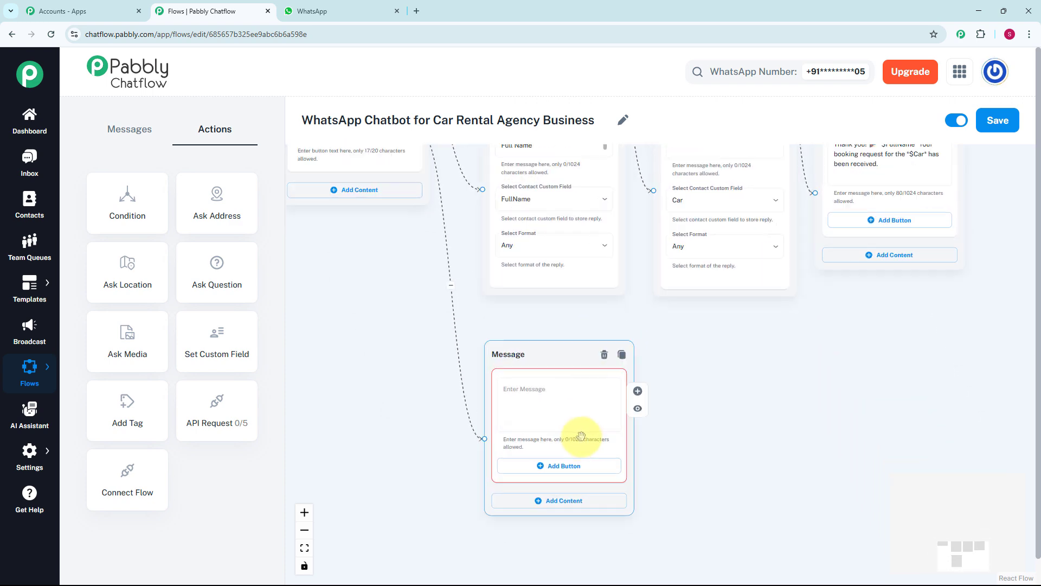
pyautogui.click(565, 414)
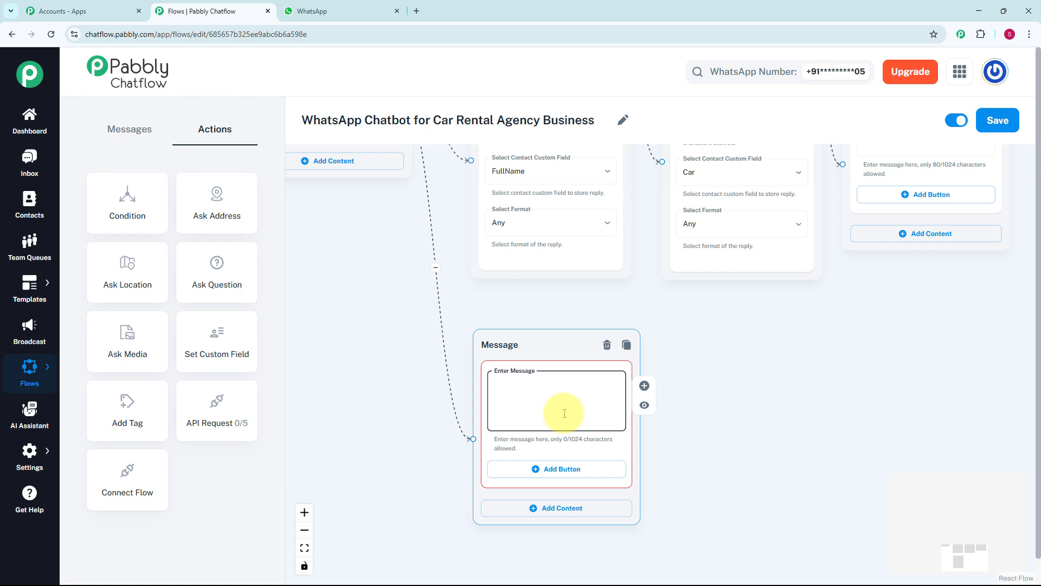
pyautogui.hotkey('ctrl', 'v')
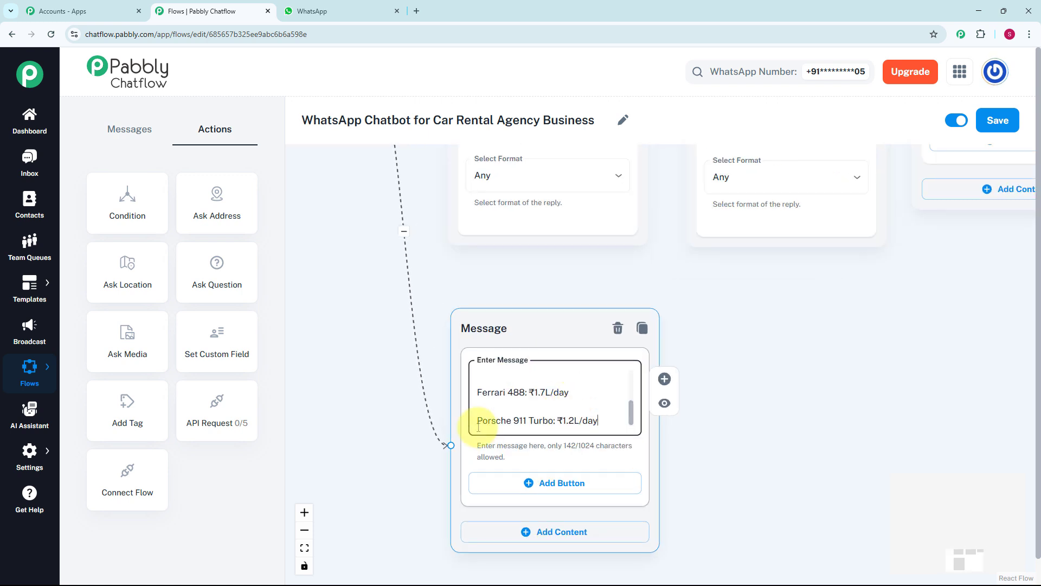
# Review the layout of the complete car rental flow and save it.
pyautogui.scroll(-3, 516, 274)
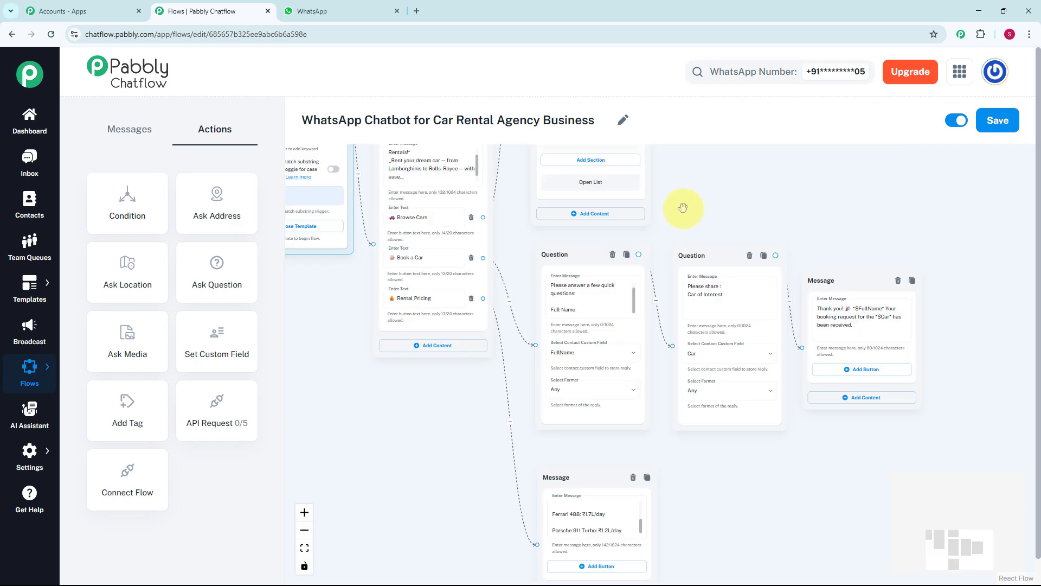
pyautogui.scroll(-1, 683, 207)
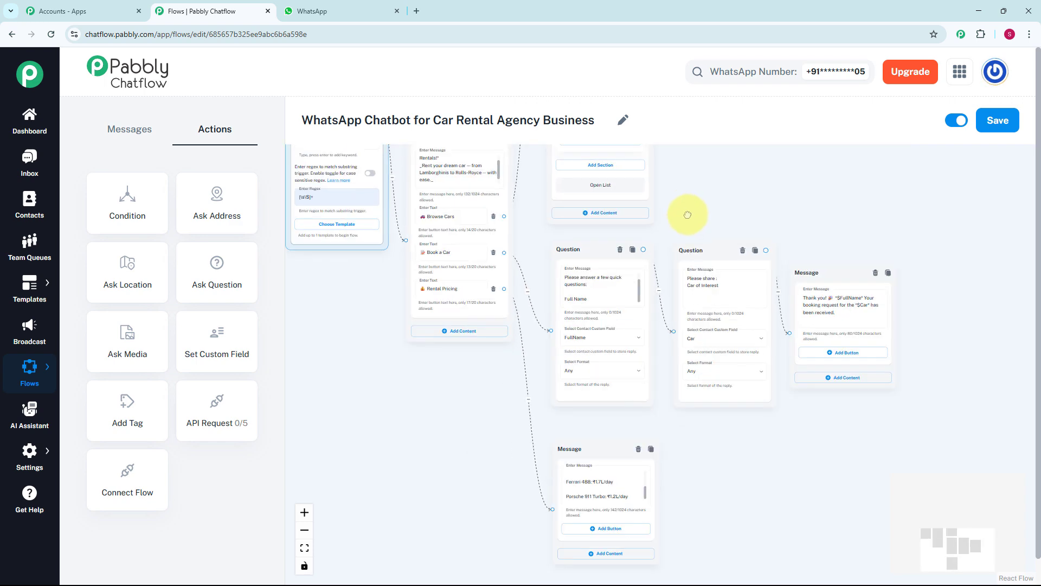
pyautogui.moveTo(688, 214); pyautogui.dragTo(661, 355)
pyautogui.scroll(-3, 700, 279)
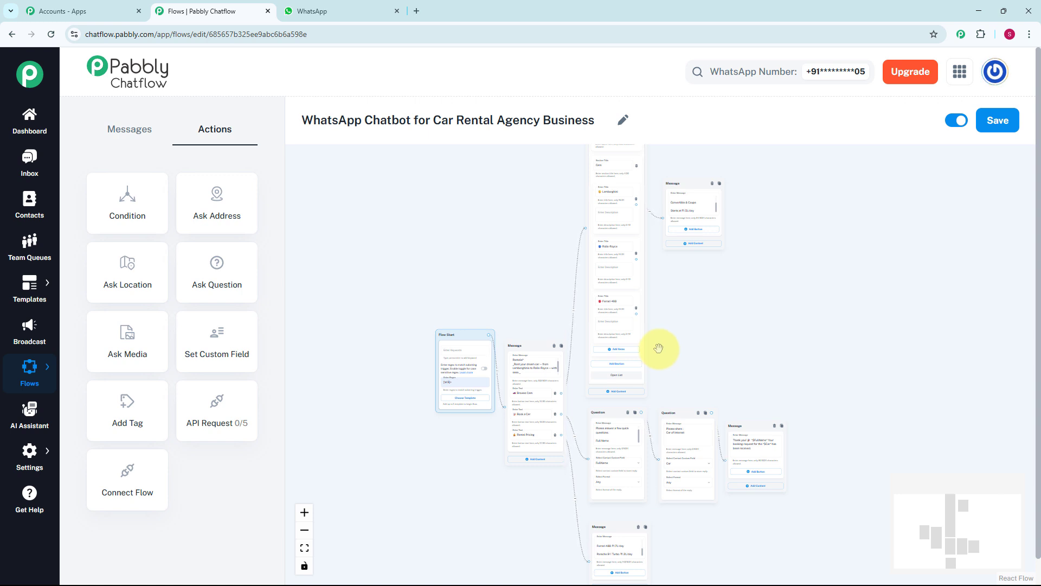
pyautogui.click(997, 120)
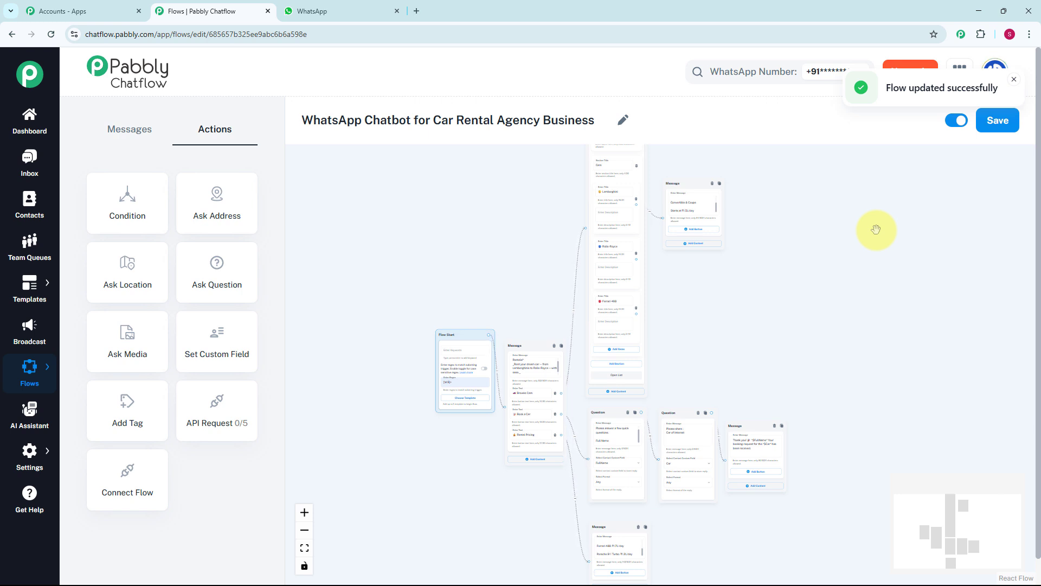
# Open the most recent conversation in the inbox and examine the welcome message, Browse Cars reply and Lamborghini details.
pyautogui.click(29, 171)
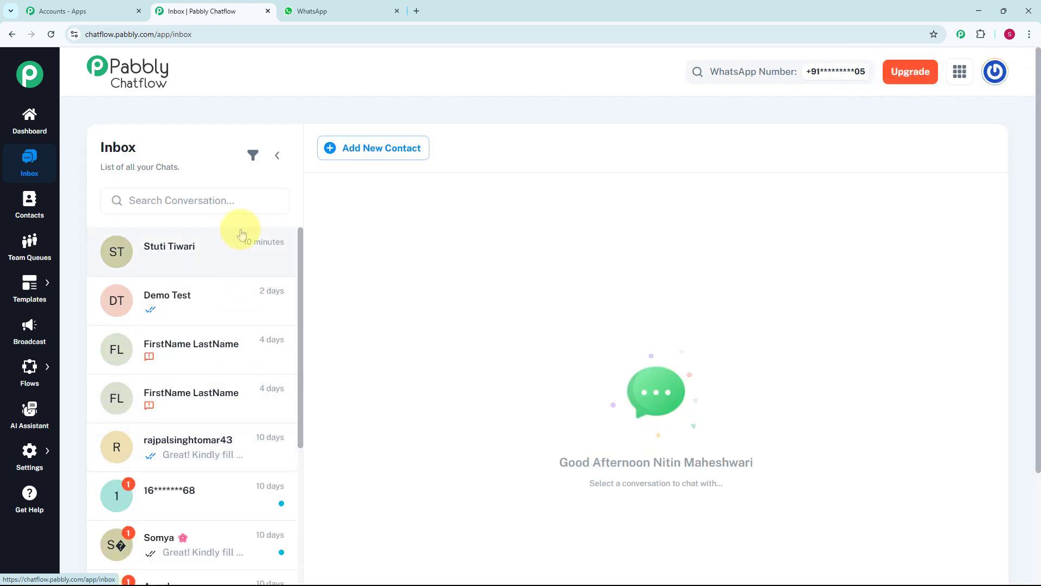
pyautogui.click(241, 234)
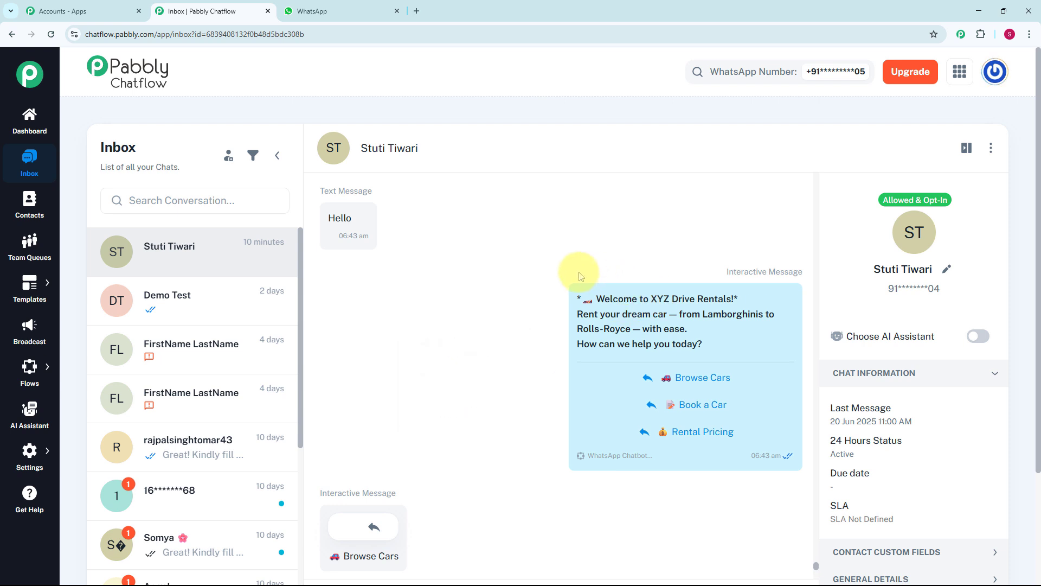
pyautogui.scroll(-4, 580, 274)
pyautogui.scroll(-2, 580, 277)
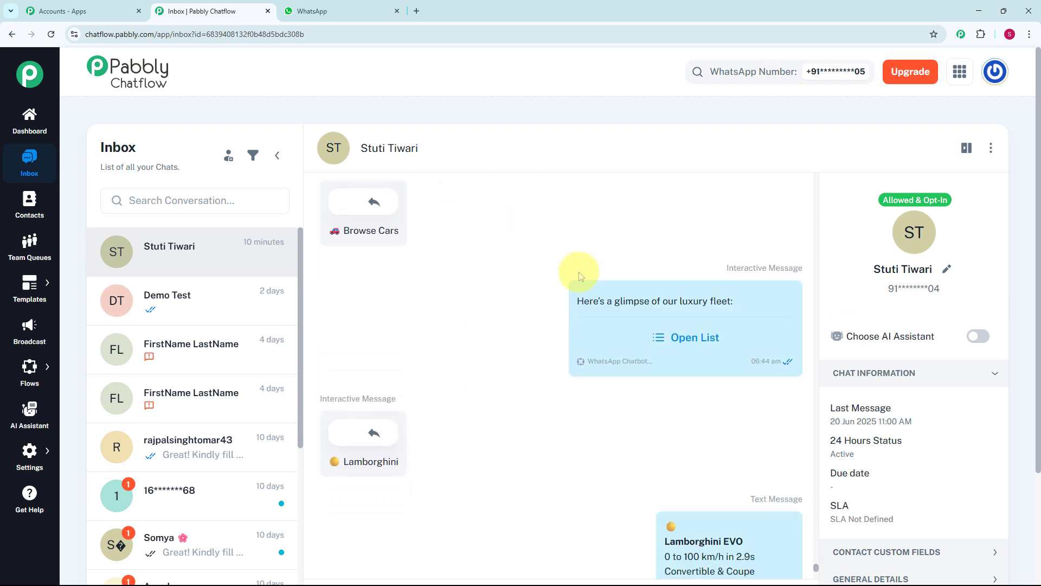
pyautogui.scroll(6, 578, 271)
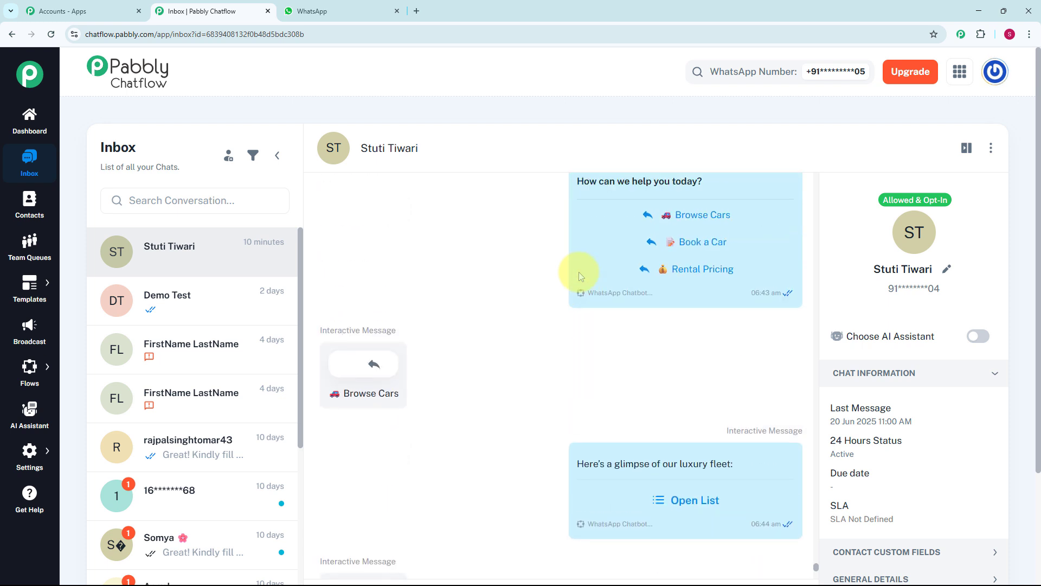
pyautogui.moveTo(491, 340)
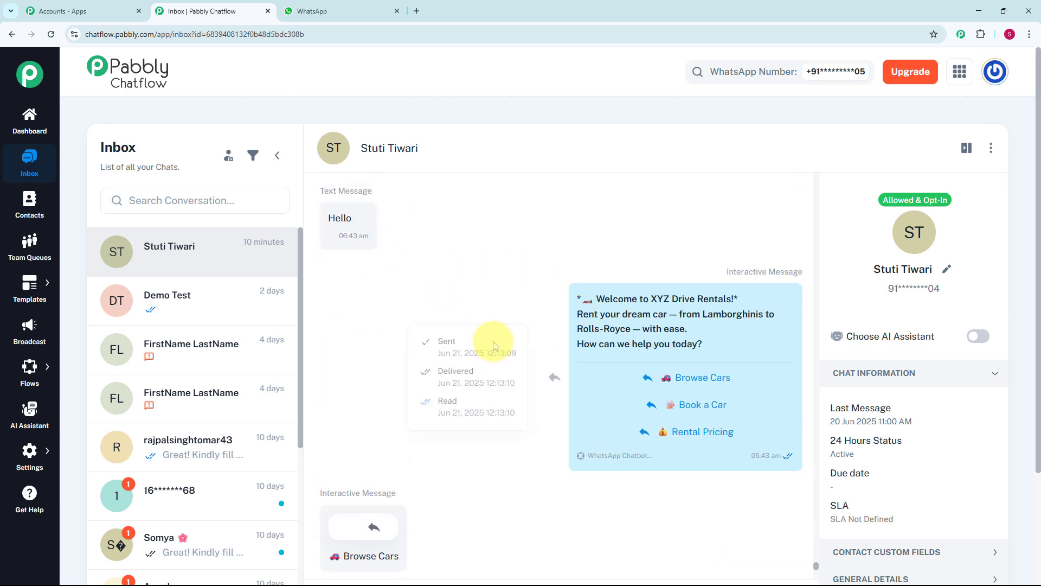
pyautogui.scroll(-3, 526, 275)
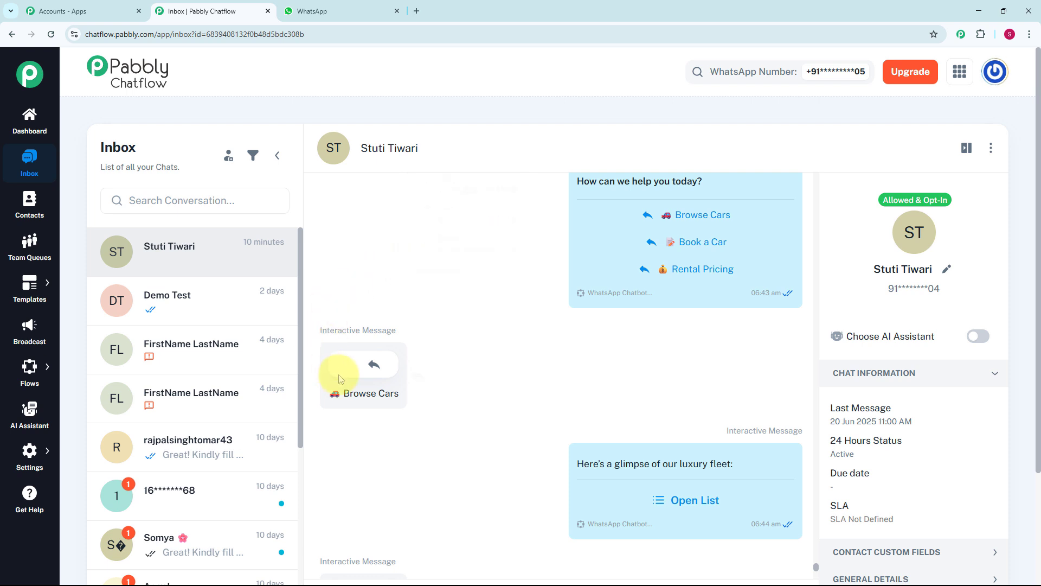
pyautogui.scroll(-2, 461, 333)
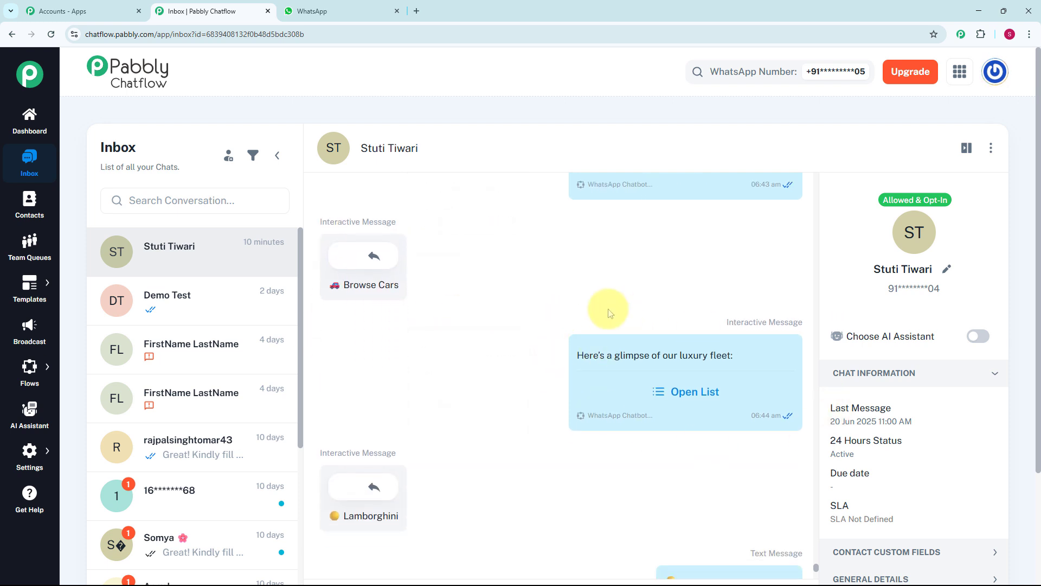
pyautogui.scroll(-4, 484, 297)
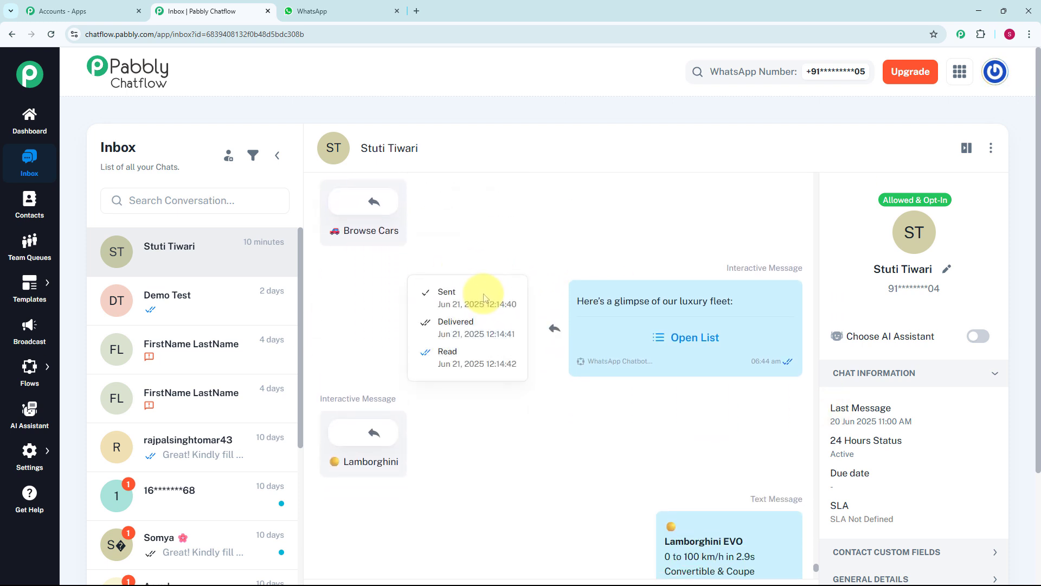
pyautogui.scroll(-1, 485, 297)
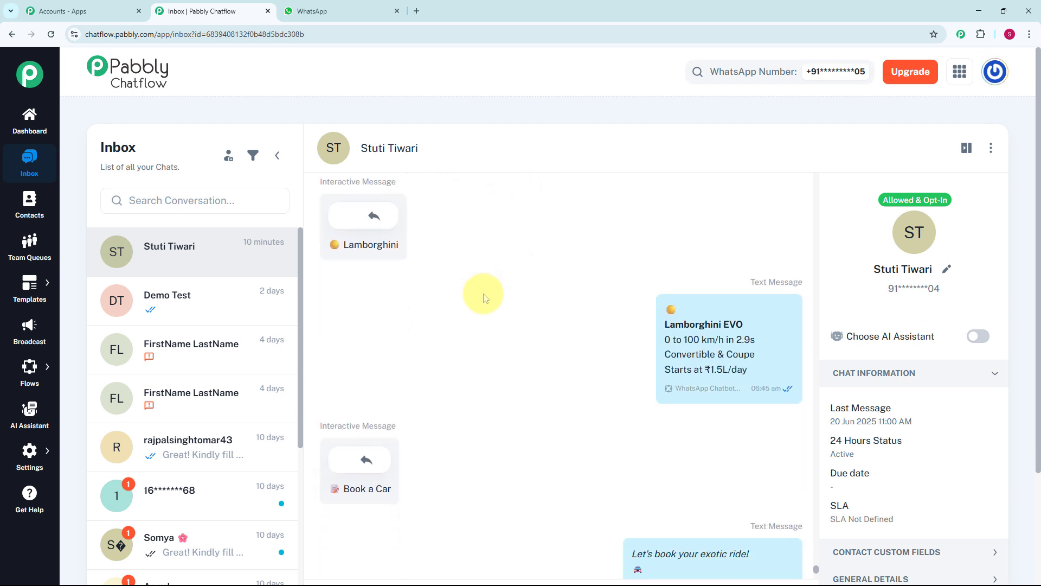
# Review the rest of the test conversation, covering the Book a Car questions, the thank-you message and the Rental Pricing reply.
pyautogui.scroll(-2, 484, 298)
pyautogui.scroll(-2, 484, 298)
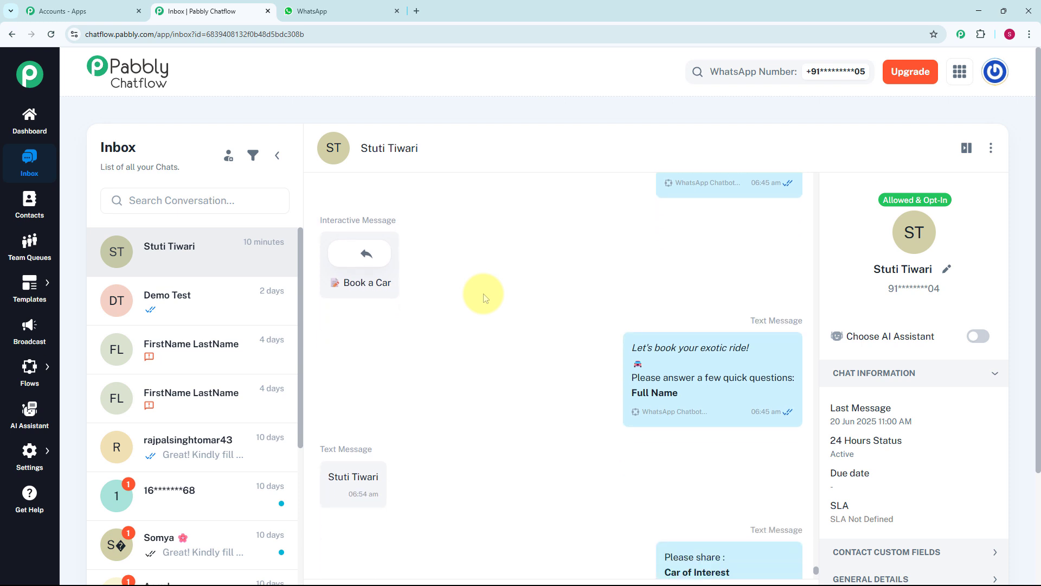
pyautogui.scroll(-2, 484, 297)
pyautogui.scroll(-3, 485, 298)
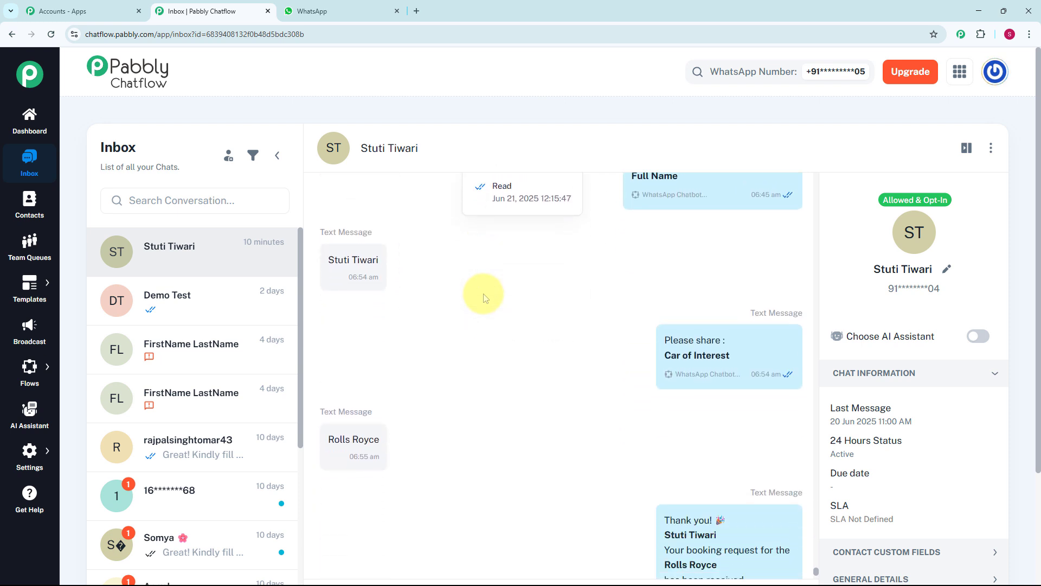
pyautogui.scroll(-3, 484, 297)
pyautogui.scroll(-5, 484, 297)
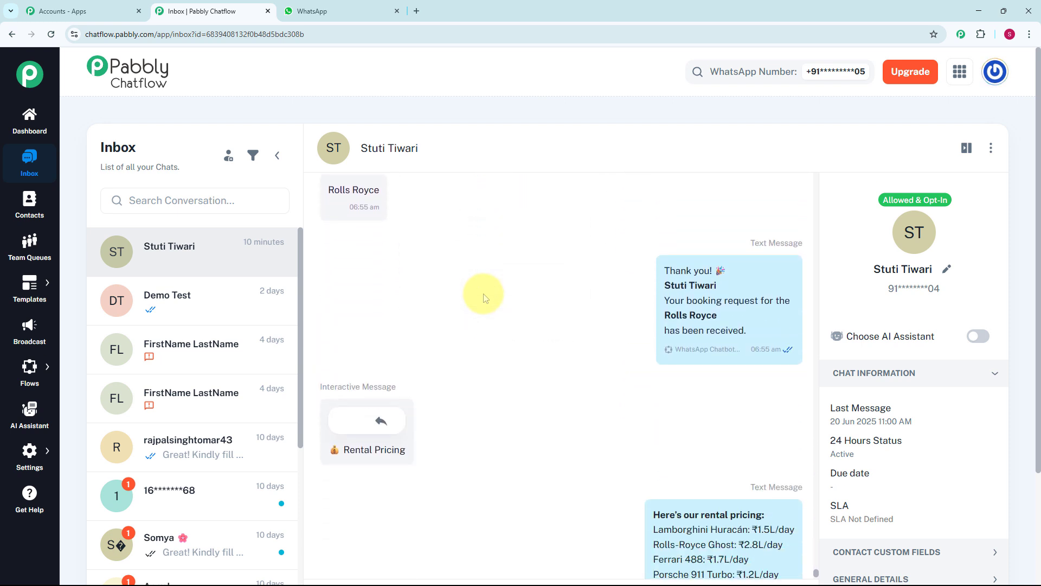
pyautogui.scroll(-2, 484, 298)
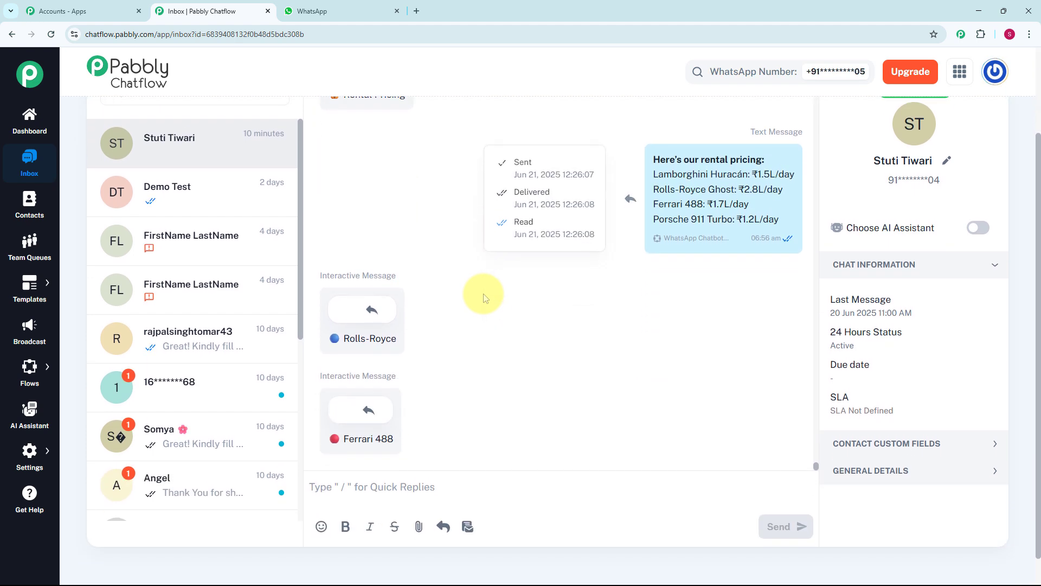
pyautogui.scroll(4, 484, 298)
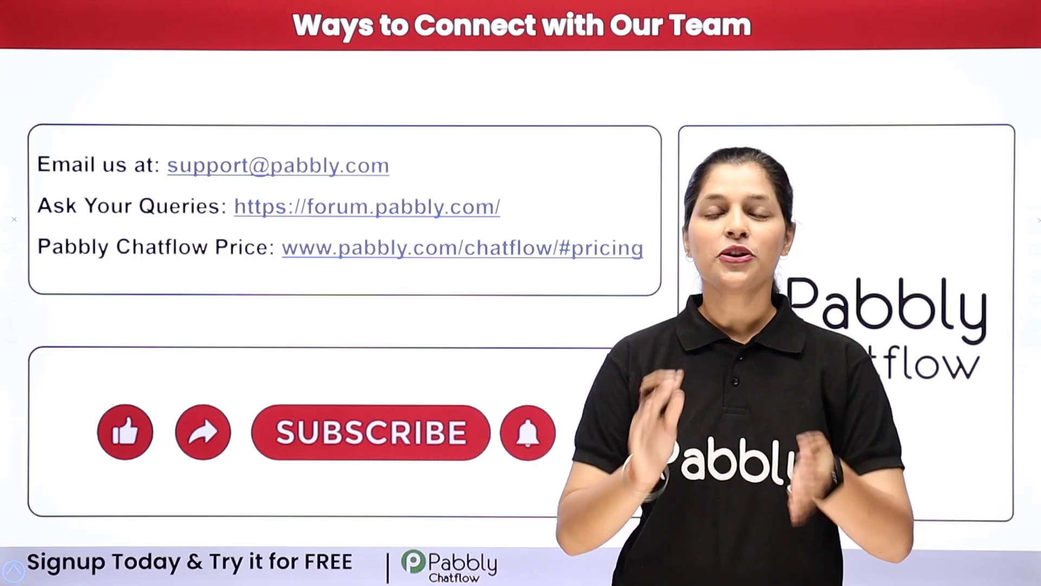